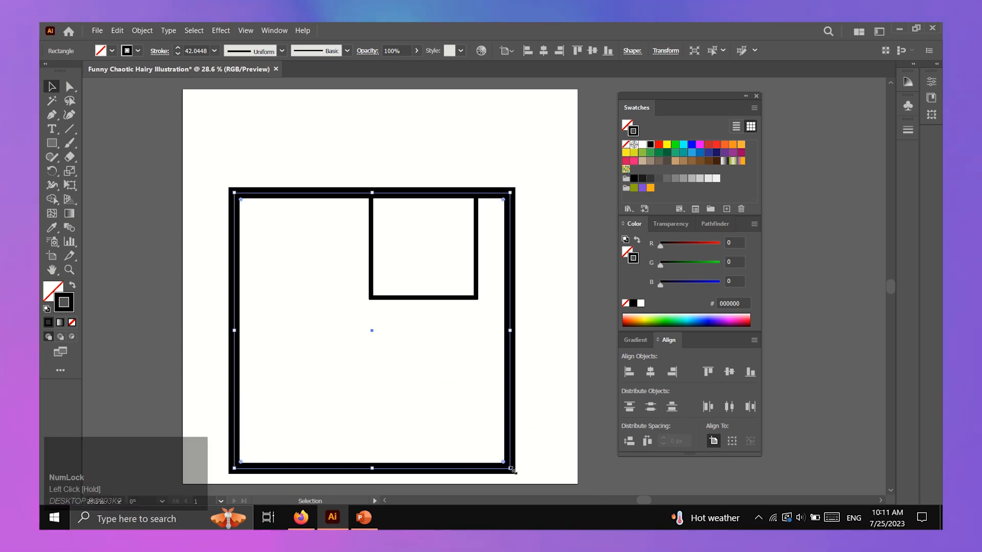
# Finish resizing the large square so one black-outlined square remains
pyautogui.click(193, 168)
# Turn off Scale Strokes & Effects in the General preferences
pyautogui.click(117, 31)
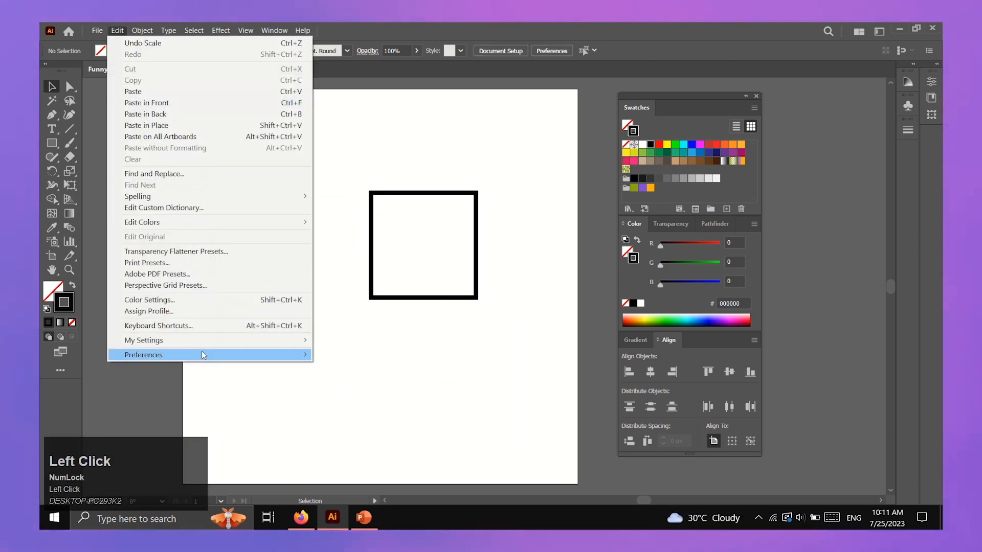
pyautogui.moveTo(215, 355)
pyautogui.click(337, 355)
pyautogui.click(435, 236)
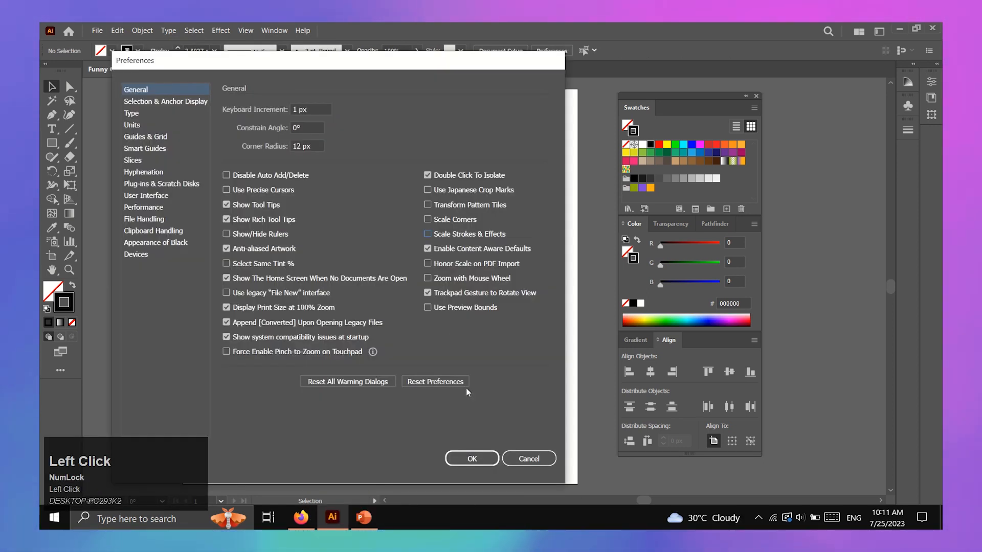
pyautogui.click(472, 458)
# Shrink the large square proportionally from its corner, then deselect it
pyautogui.click(438, 299)
pyautogui.moveTo(475, 297)
pyautogui.mouseDown()
pyautogui.moveTo(395, 202)
pyautogui.moveTo(521, 416)
pyautogui.moveTo(416, 246)
pyautogui.moveTo(407, 309)
pyautogui.moveTo(289, 200)
pyautogui.mouseUp()
pyautogui.click(315, 246)
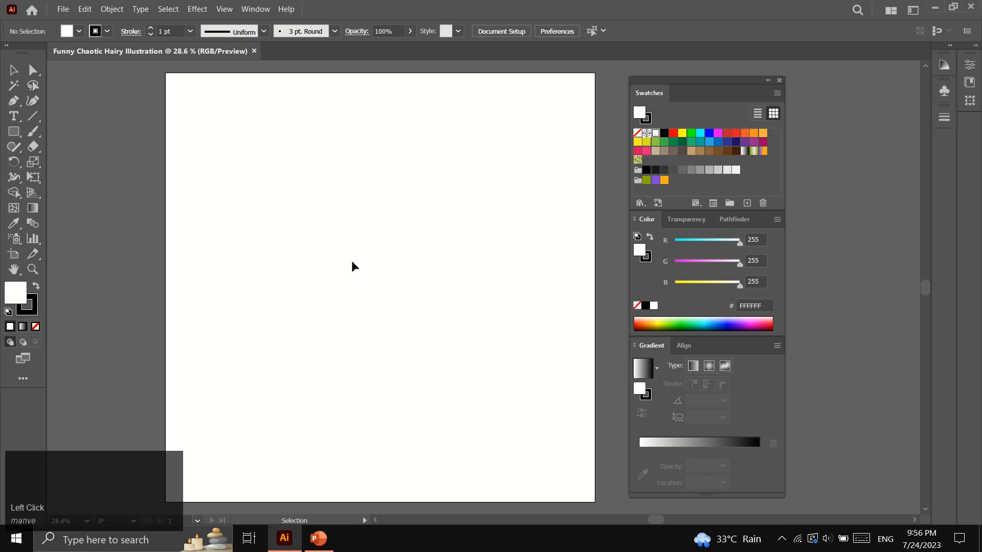
# Create a 500 × 500 px circle with the Ellipse tool
pyautogui.click(18, 133)
pyautogui.moveTo(19, 132); pyautogui.dragTo(71, 161)
pyautogui.click(316, 233)
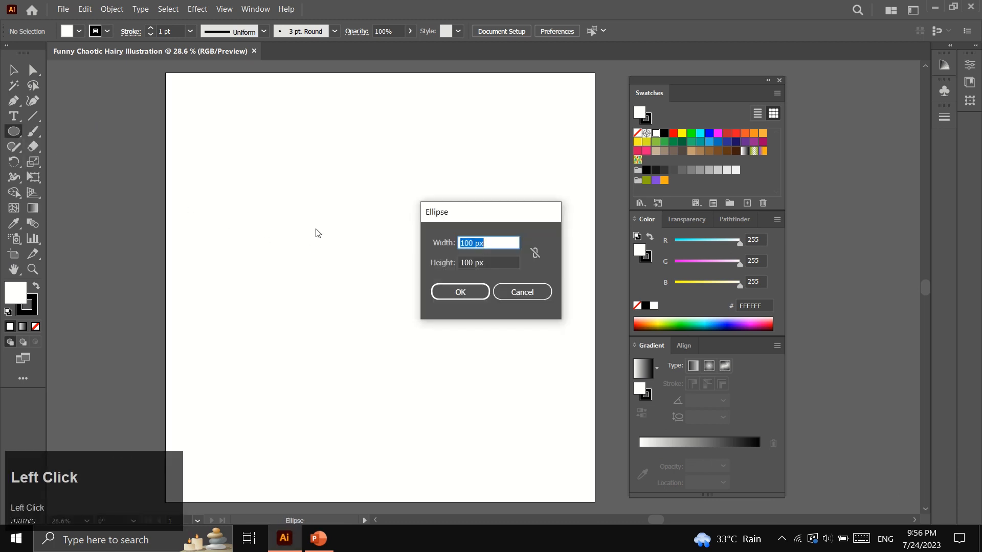
pyautogui.write('500')
pyautogui.click(492, 261)
pyautogui.write('500')
pyautogui.click(461, 290)
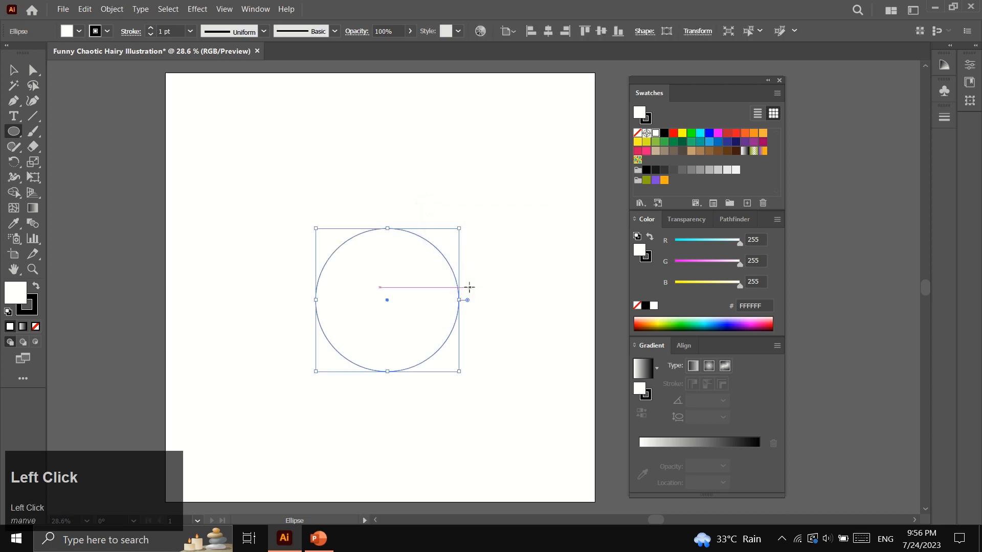
# Zoom in, nudge the circle left on the artboard, and remove its stroke
pyautogui.press('z')
pyautogui.click(428, 298)
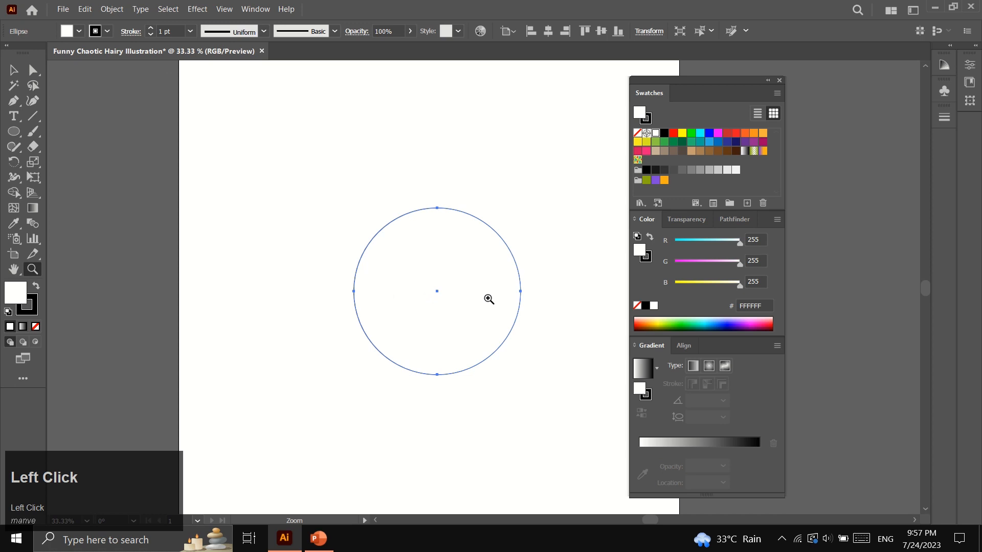
pyautogui.click(489, 299)
pyautogui.press('v')
pyautogui.moveTo(293, 206); pyautogui.dragTo(265, 211)
pyautogui.click(31, 311)
pyautogui.click(35, 326)
# Fill the circle with a radial gradient whose first stop is purple 3b003b
pyautogui.click(19, 291)
pyautogui.click(645, 373)
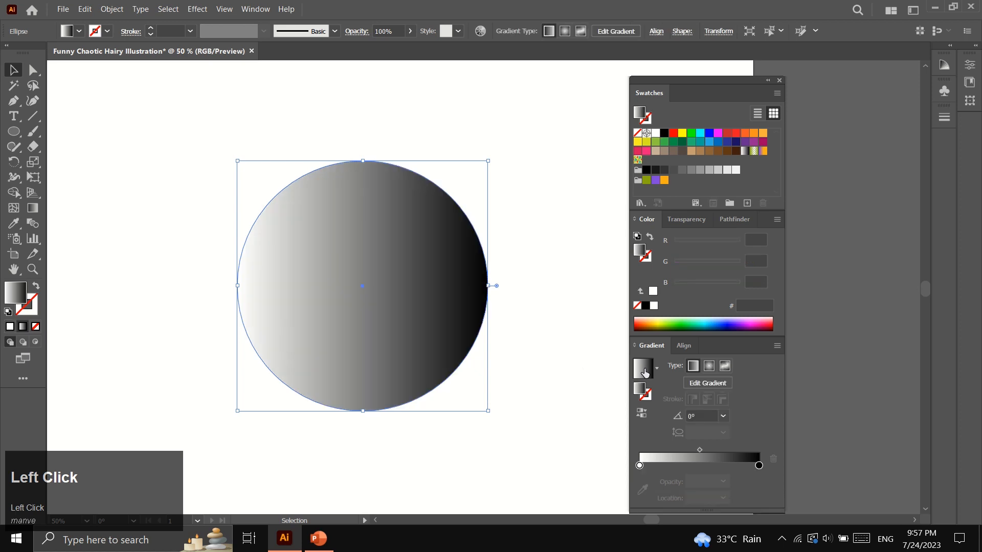
pyautogui.click(711, 367)
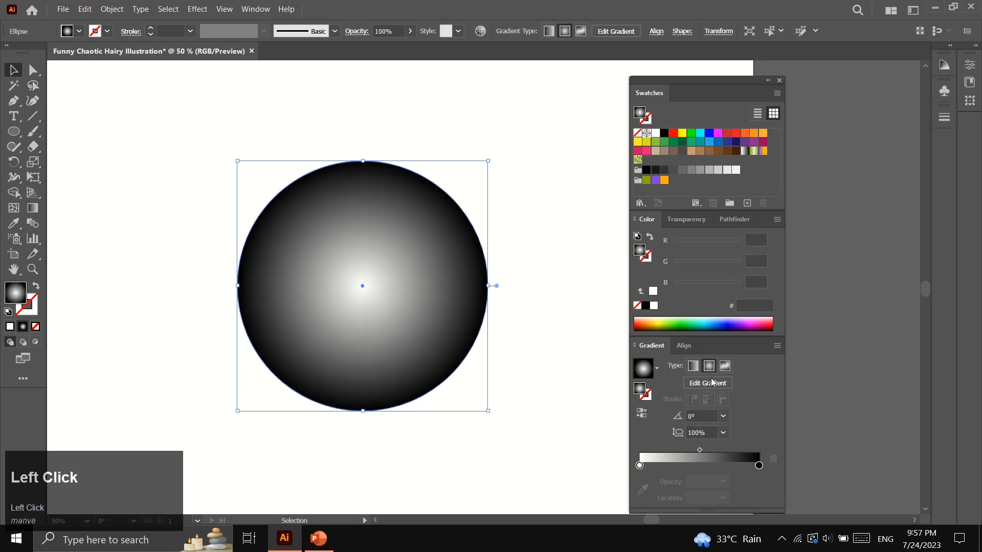
pyautogui.click(640, 466)
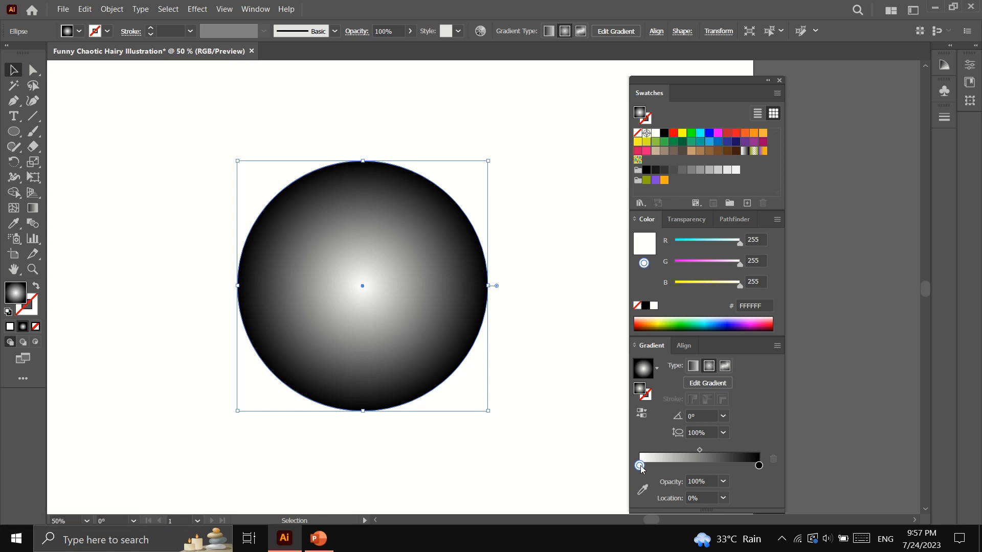
pyautogui.click(756, 307)
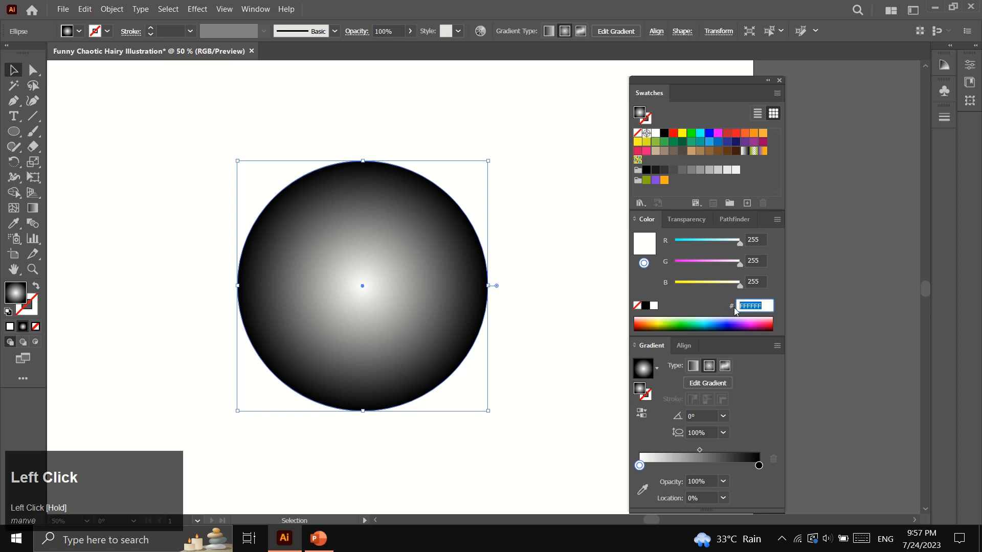
pyautogui.write('3b')
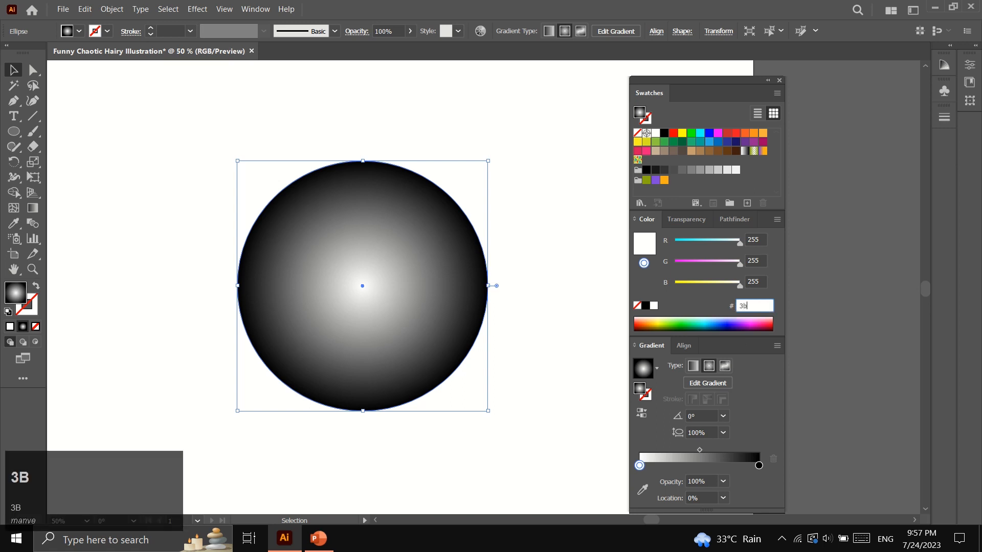
pyautogui.write('003b')
pyautogui.click(768, 295)
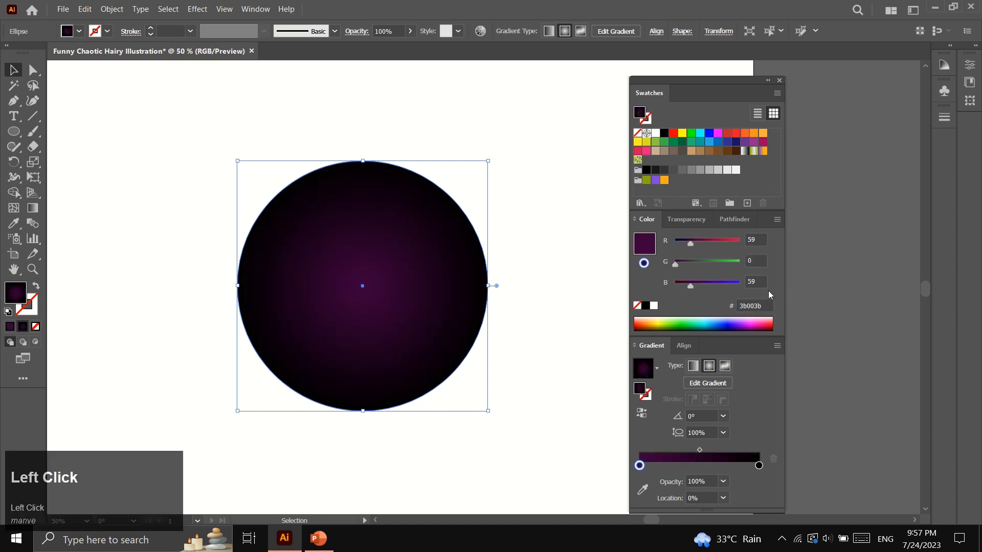
# Set the outer stop to pink ffbdff, widen the purple centre, and swap gradient onto the outline
pyautogui.click(759, 465)
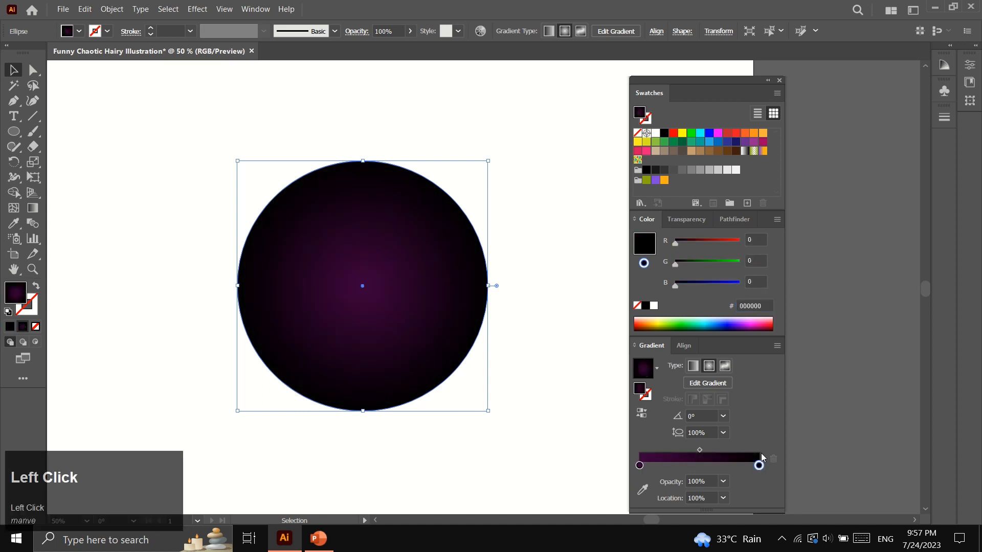
pyautogui.click(767, 307)
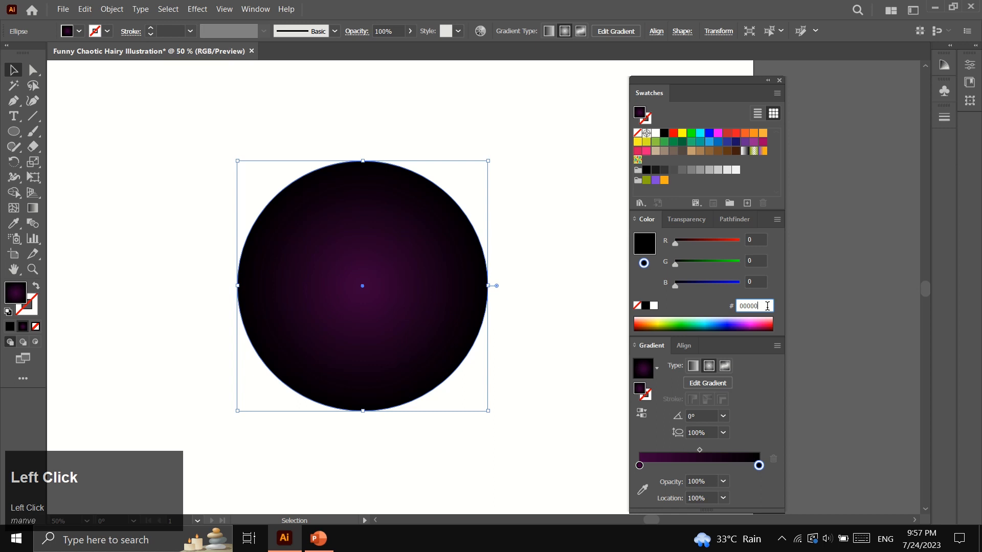
pyautogui.press('BackSpace')
pyautogui.press('BackSpace')
pyautogui.press('BackSpace')
pyautogui.press('BackSpace')
pyautogui.press('BackSpace')
pyautogui.write('ffb')
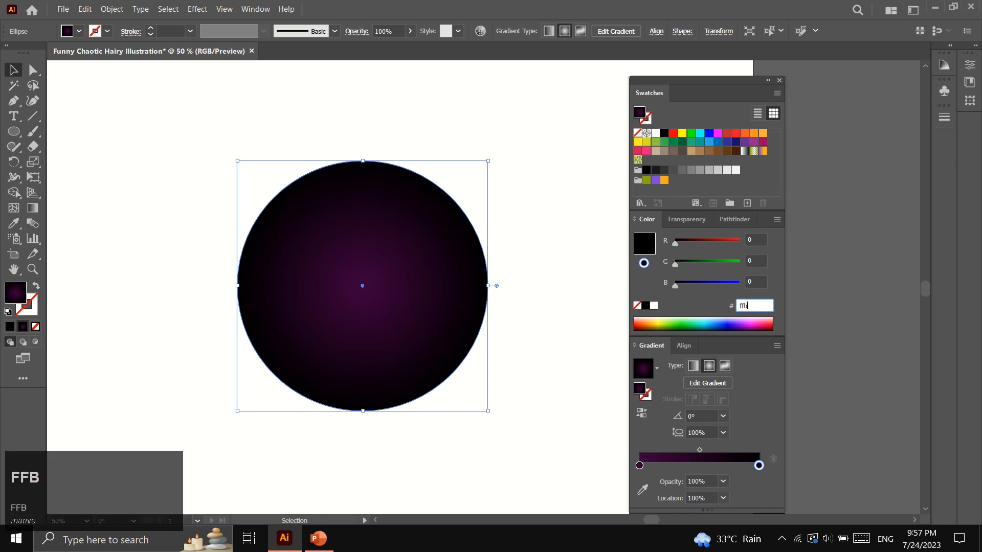
pyautogui.write('dff')
pyautogui.click(707, 300)
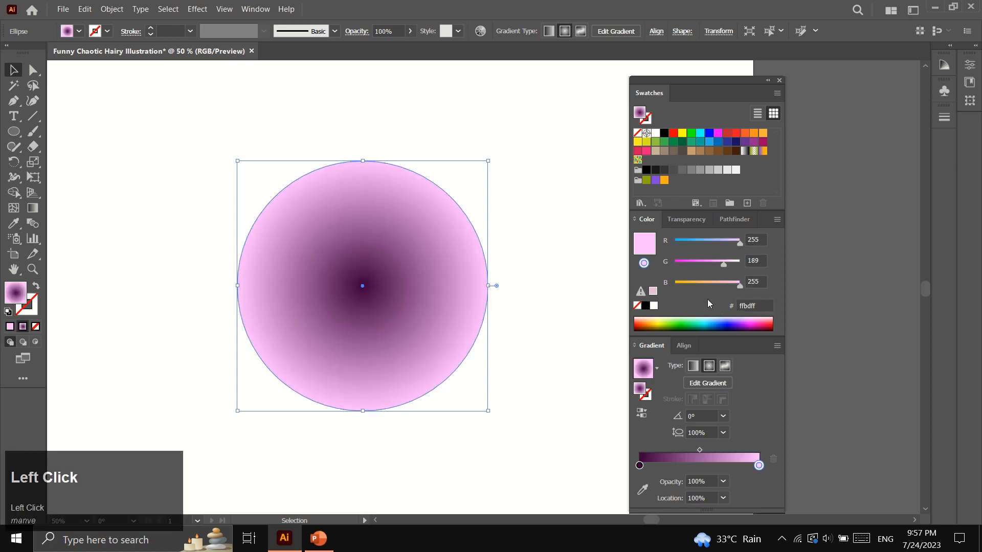
pyautogui.moveTo(639, 466); pyautogui.dragTo(717, 467)
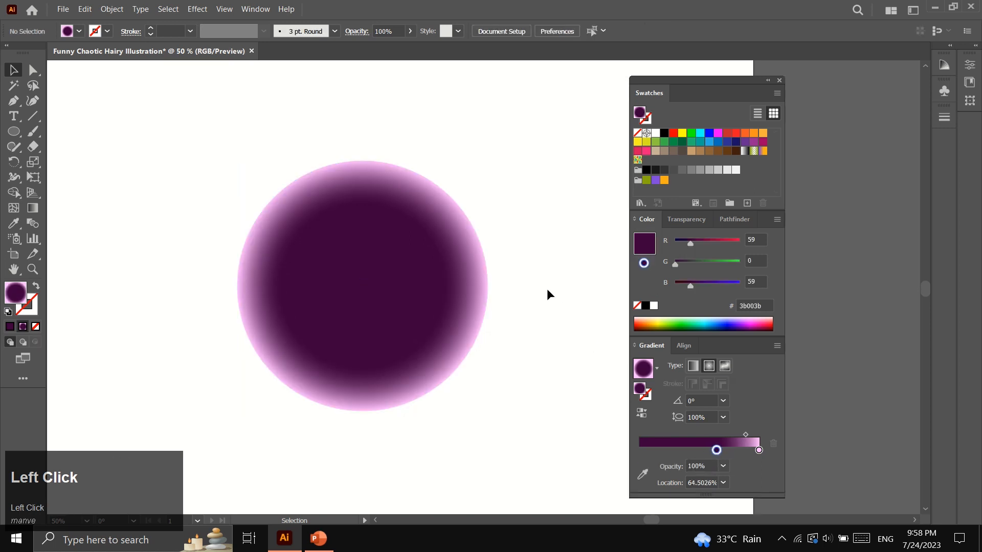
pyautogui.click(35, 286)
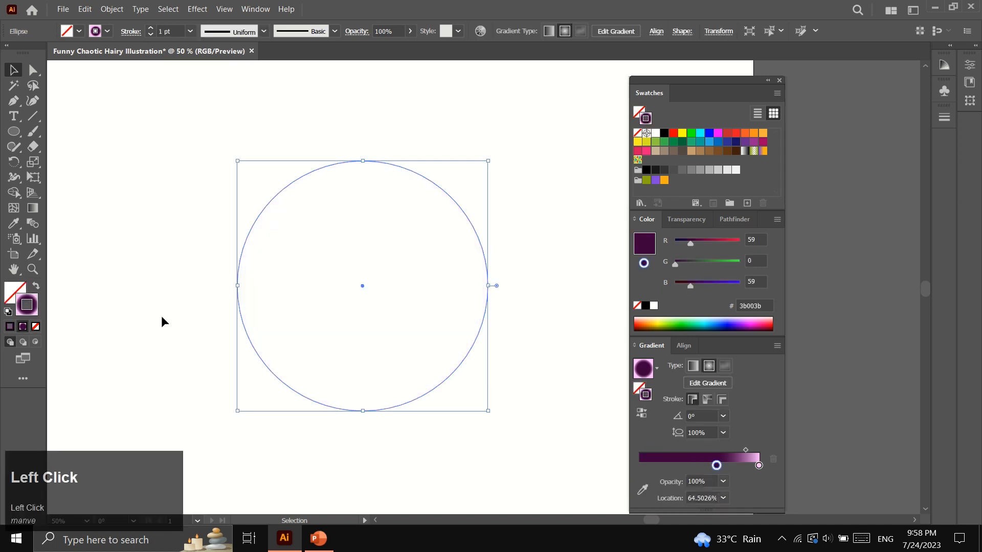
# Set the circle's gradient outline to 1.5 pt
pyautogui.click(192, 302)
pyautogui.moveTo(201, 275); pyautogui.dragTo(296, 323)
pyautogui.click(168, 31)
pyautogui.write('1')
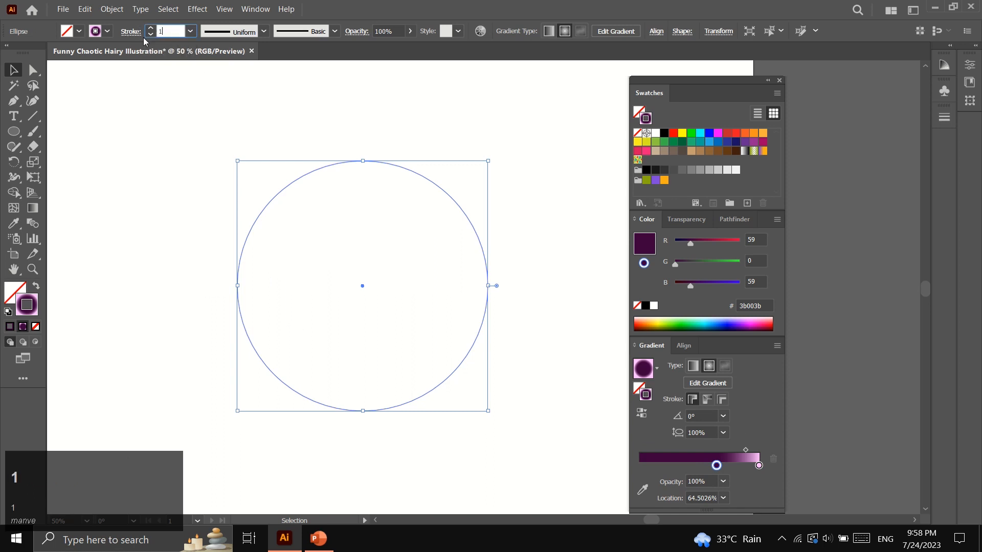
pyautogui.write('.5')
pyautogui.click(186, 189)
# Apply a smooth Zig Zag effect of 10 px size and 20 ridges to the circle
pyautogui.moveTo(219, 216); pyautogui.dragTo(308, 288)
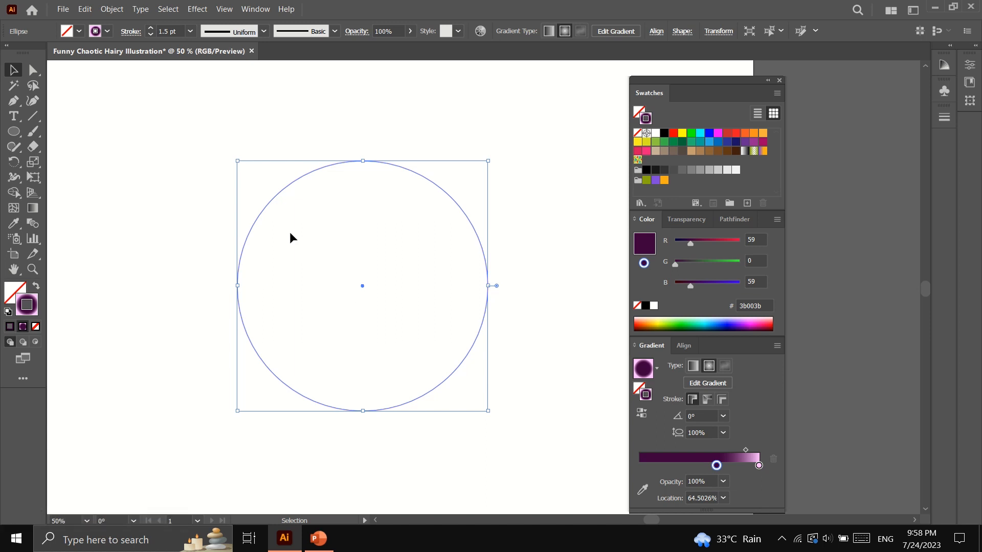
pyautogui.click(198, 9)
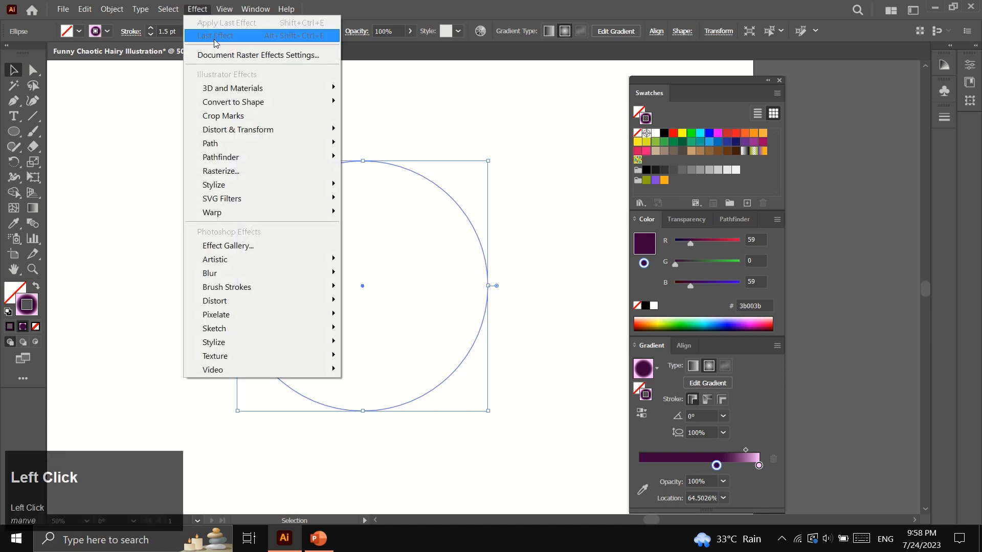
pyautogui.moveTo(250, 138)
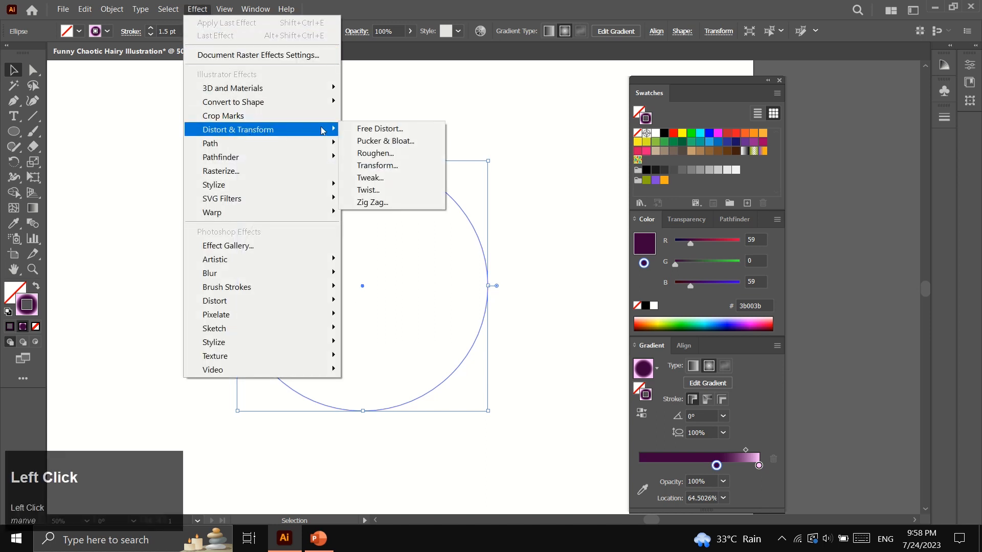
pyautogui.click(381, 204)
pyautogui.moveTo(702, 225); pyautogui.dragTo(677, 231)
pyautogui.write('20')
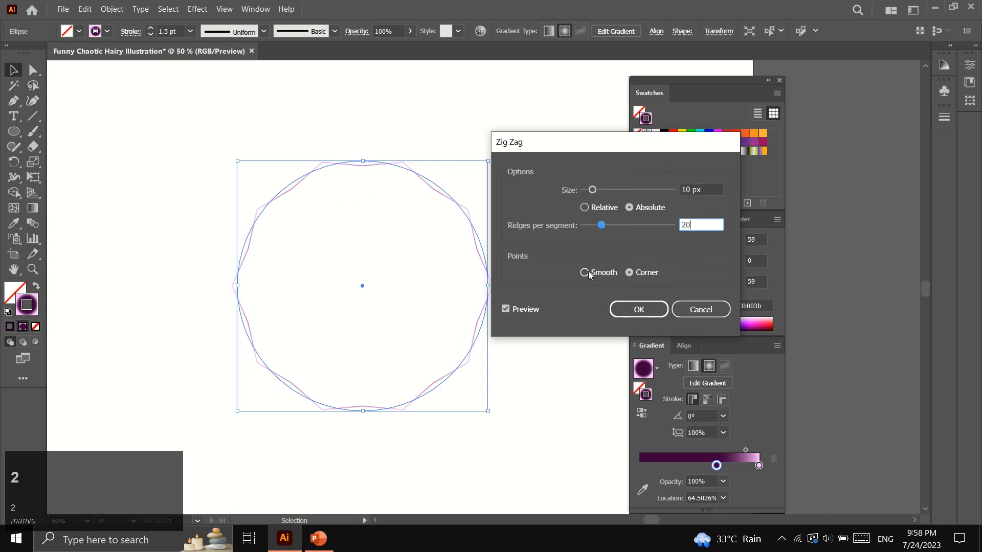
pyautogui.click(586, 273)
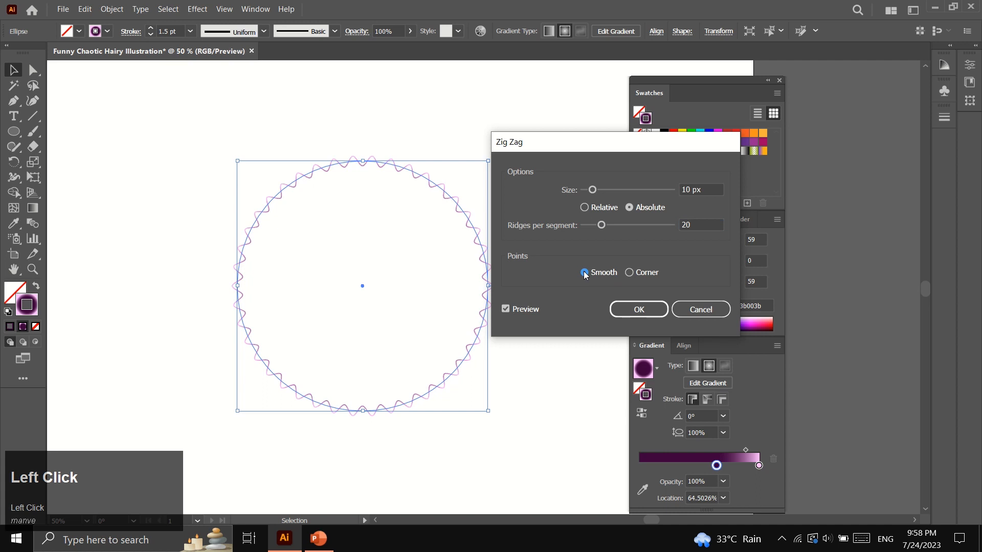
pyautogui.click(625, 310)
pyautogui.click(526, 289)
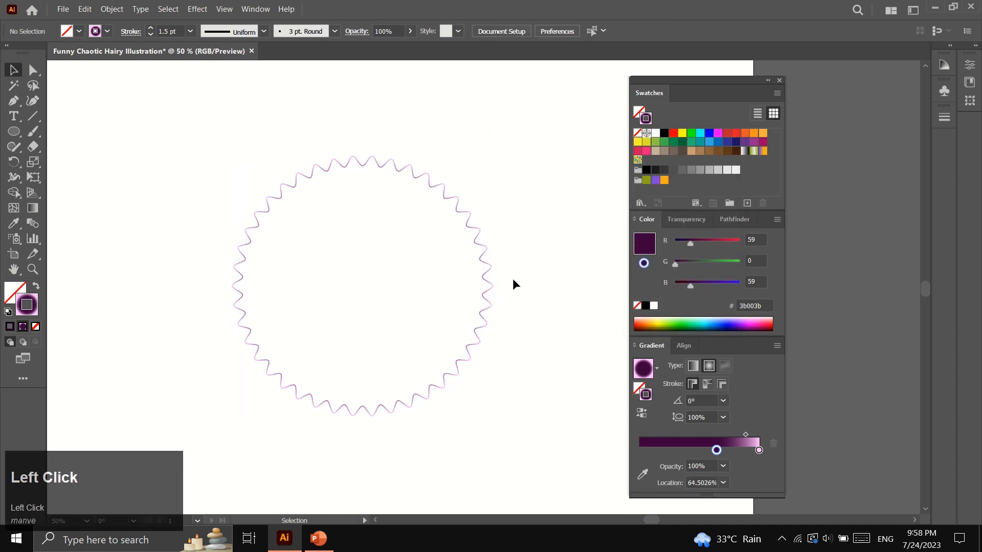
pyautogui.click(483, 257)
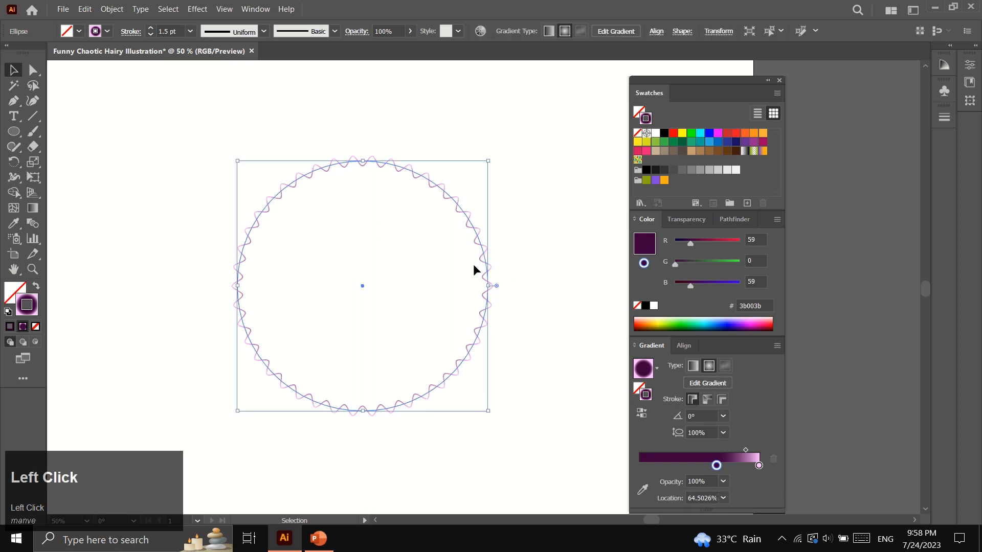
# Paste a copy in front, shrink it to about 11 px at the centre, and select both circles
pyautogui.hotkey('ctrl', 'c')
pyautogui.hotkey('ctrl', 'f')
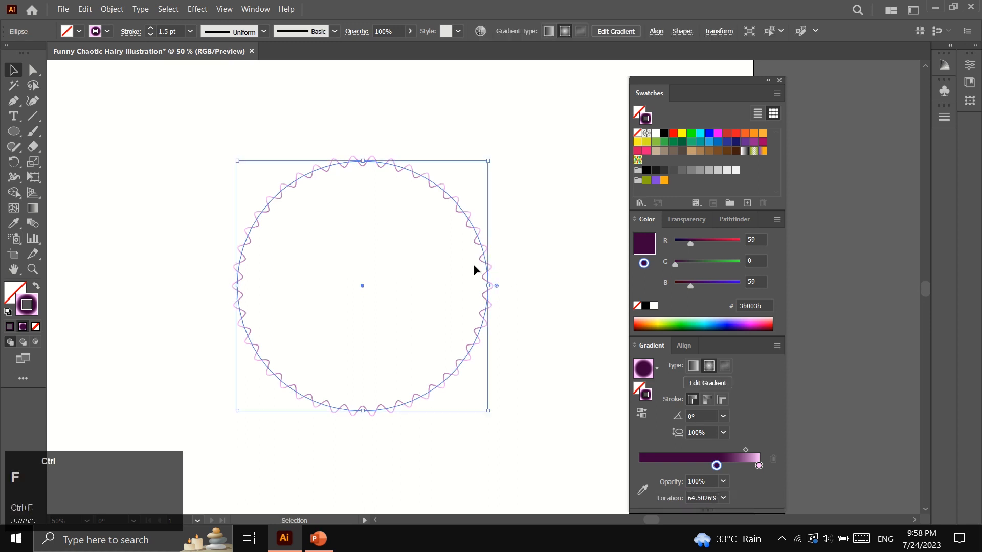
pyautogui.moveTo(488, 410); pyautogui.dragTo(389, 290)
pyautogui.click(353, 326)
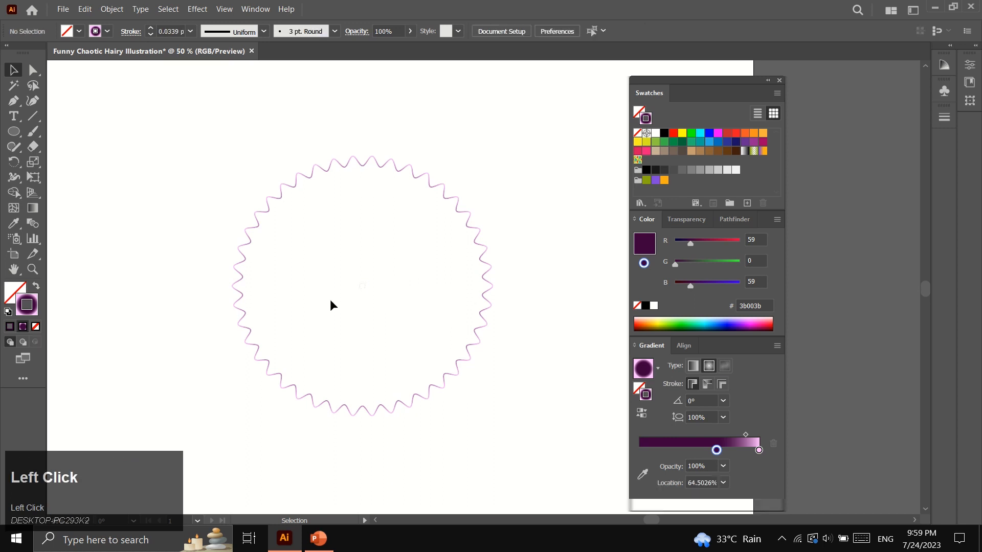
pyautogui.moveTo(215, 172); pyautogui.dragTo(528, 458)
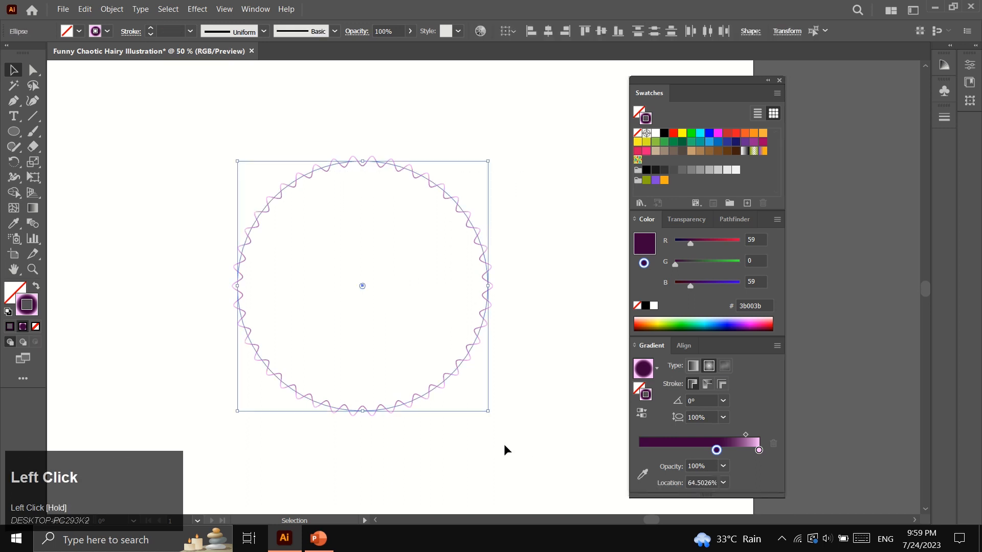
# Set Blend Options to 70 specified steps with Align to Path orientation
pyautogui.click(121, 11)
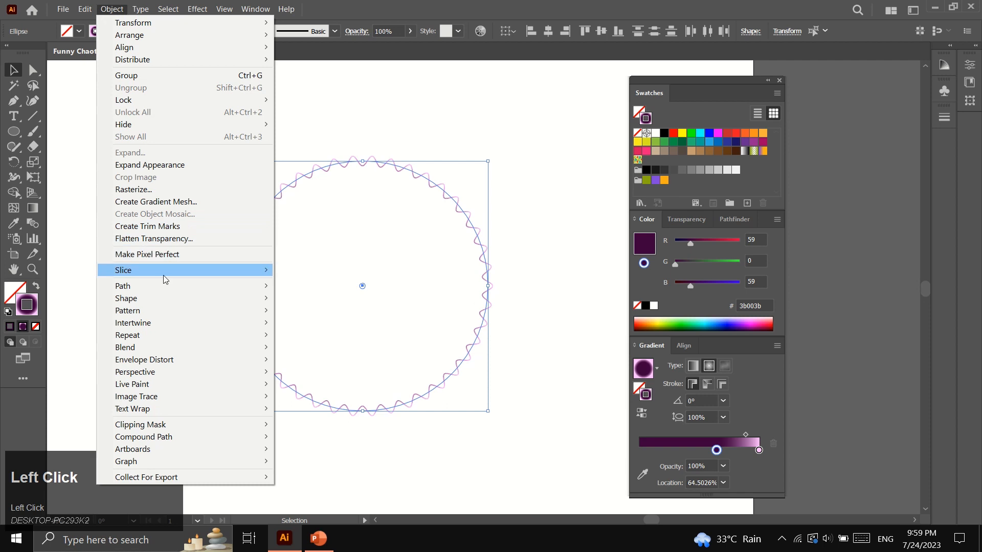
pyautogui.moveTo(225, 344)
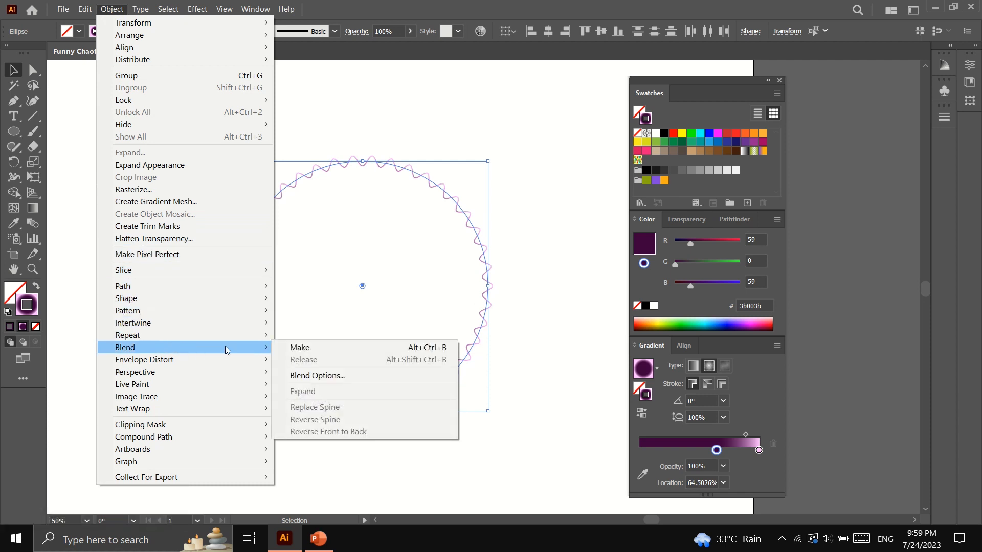
pyautogui.click(329, 378)
pyautogui.click(521, 236)
pyautogui.click(502, 266)
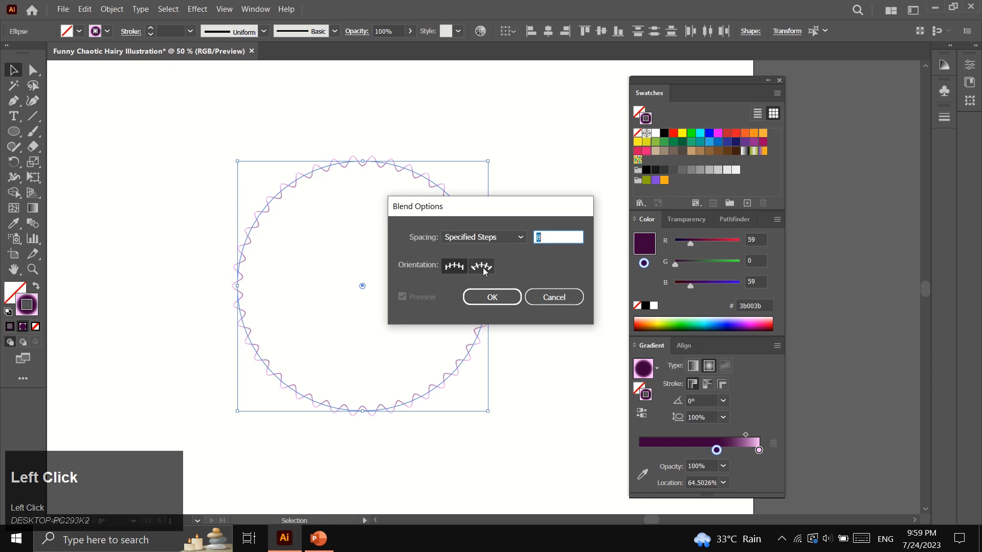
pyautogui.click(482, 267)
pyautogui.moveTo(532, 236); pyautogui.dragTo(532, 237)
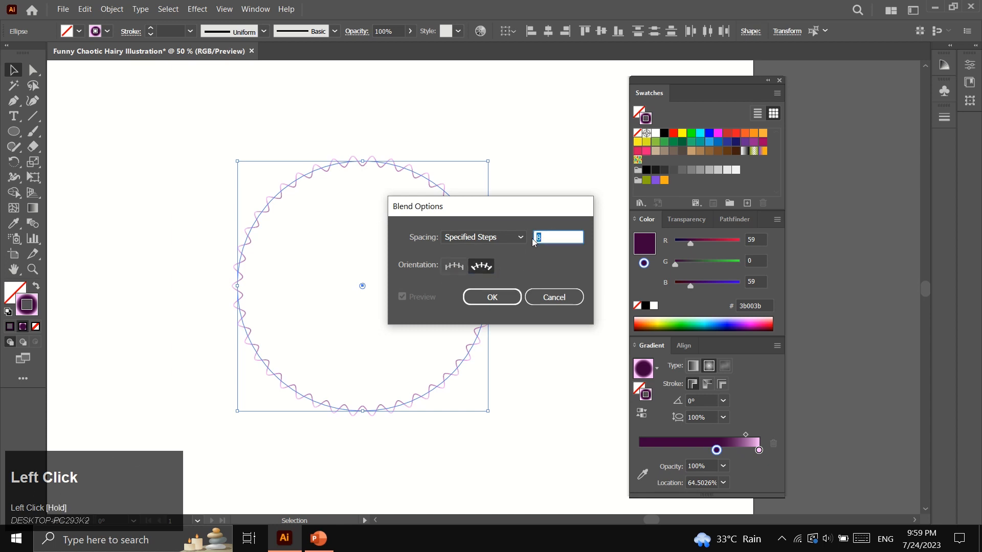
pyautogui.write('70')
pyautogui.click(489, 300)
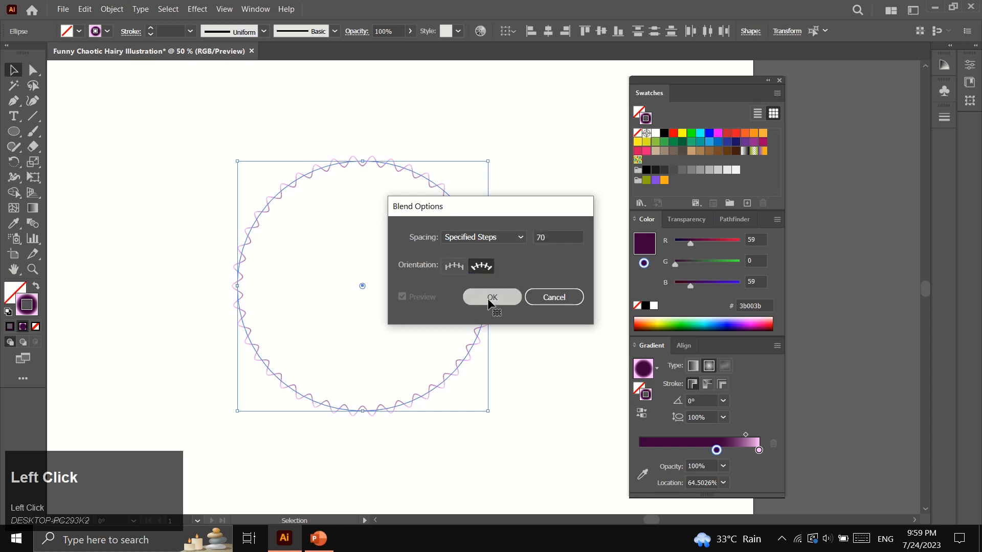
# Make the blend between the two wavy circles to form a pink starburst
pyautogui.click(112, 9)
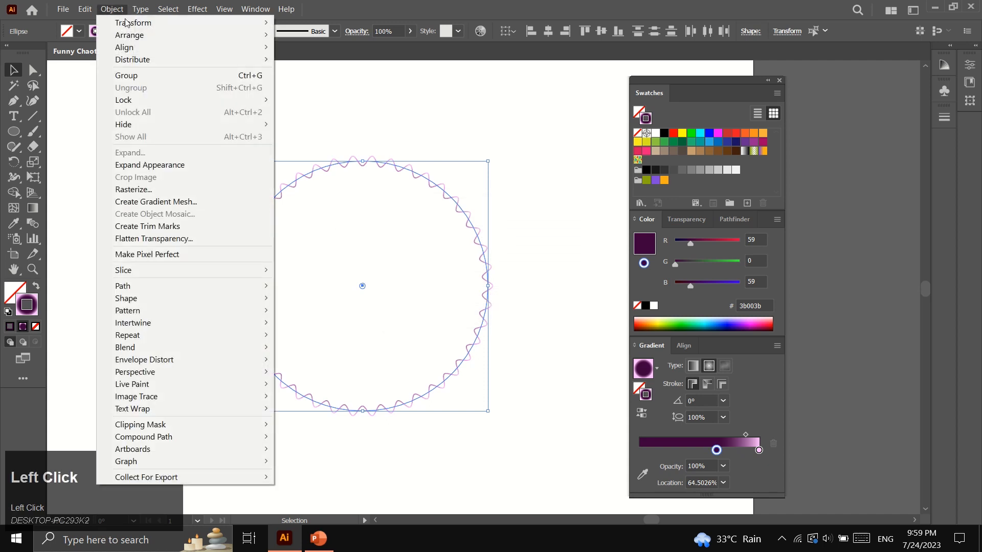
pyautogui.moveTo(204, 348)
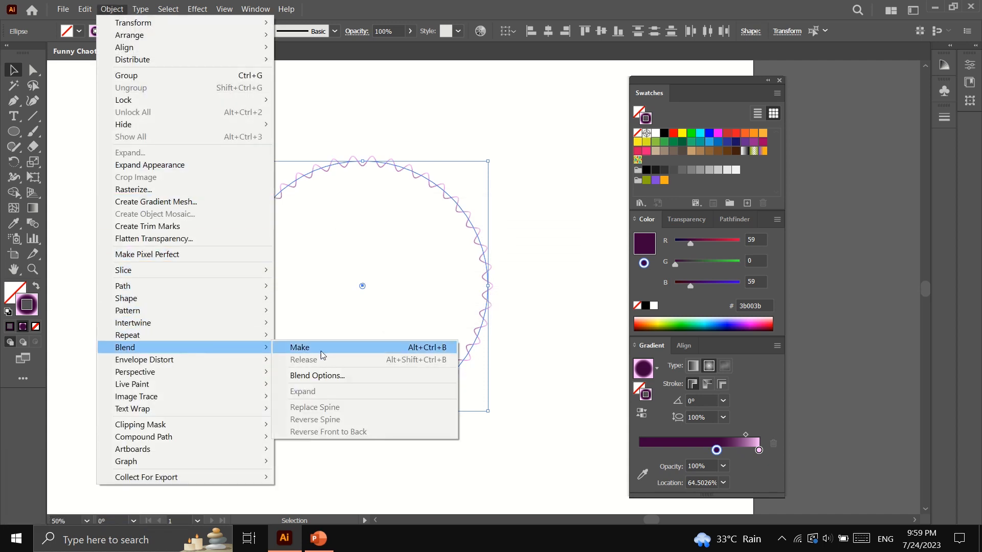
pyautogui.click(279, 346)
pyautogui.click(189, 259)
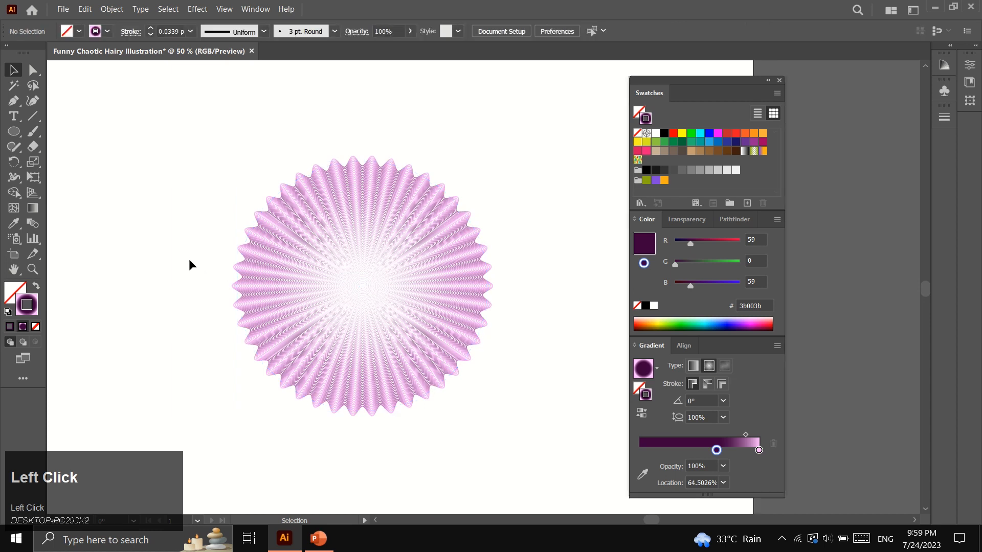
pyautogui.scroll(-1, 192, 270)
pyautogui.scroll(1, 192, 269)
pyautogui.click(350, 287)
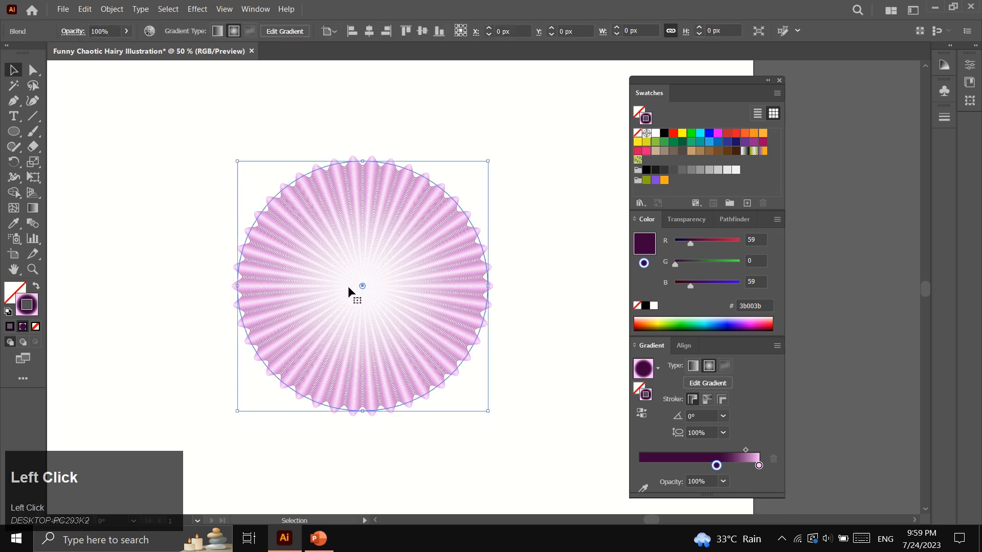
# Apply a Tweak effect of 60% horizontal and 60% vertical to the starburst blend
pyautogui.click(197, 9)
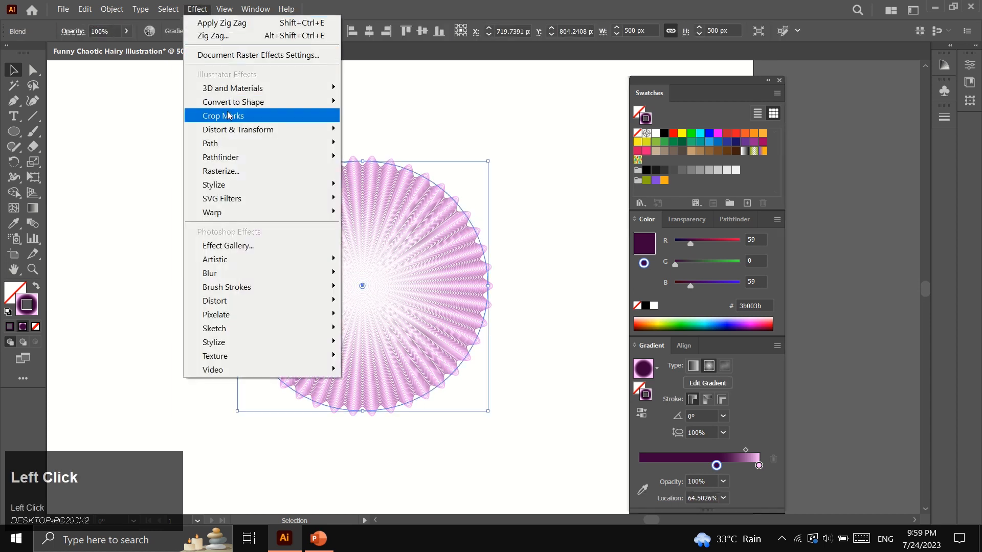
pyautogui.moveTo(316, 132)
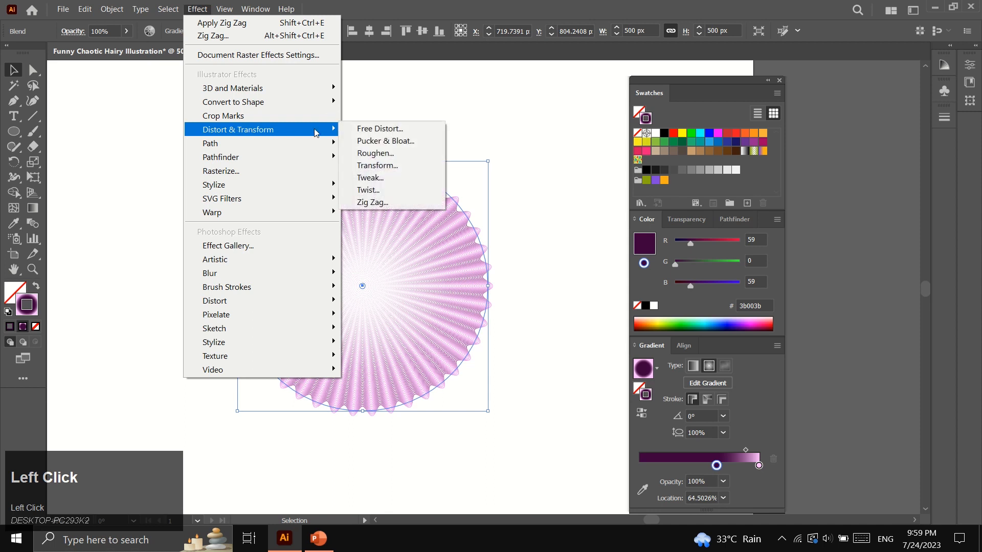
pyautogui.click(377, 178)
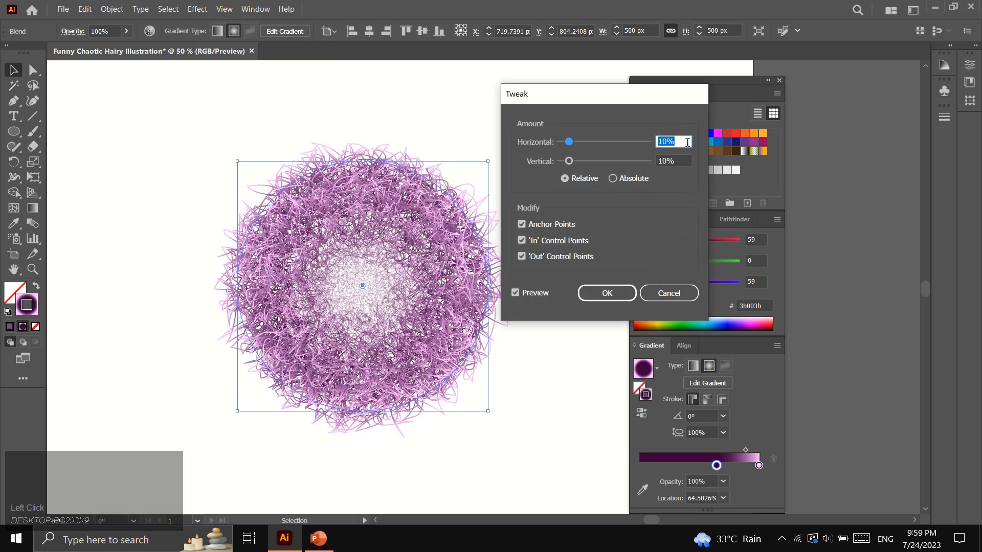
pyautogui.write('60')
pyautogui.moveTo(681, 160); pyautogui.dragTo(659, 160)
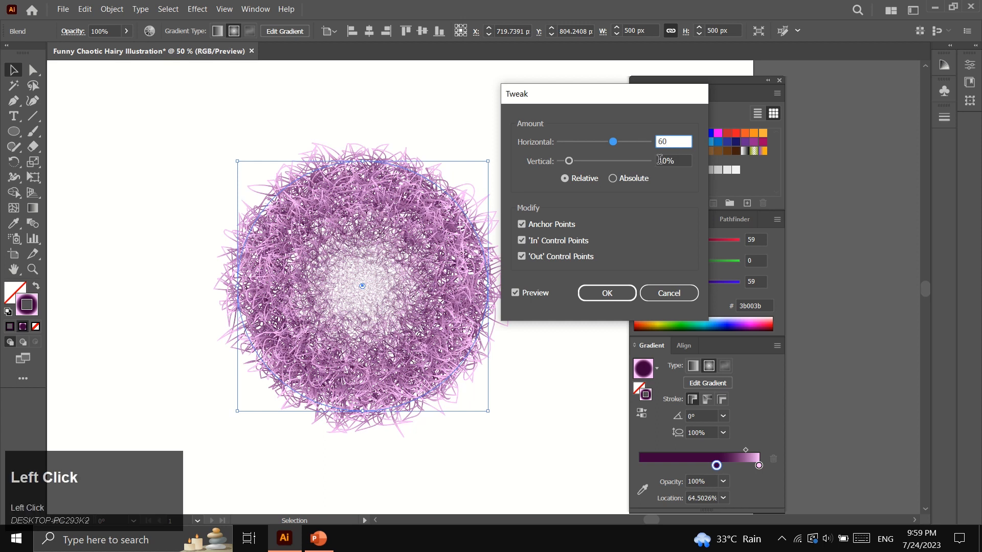
pyautogui.write('6')
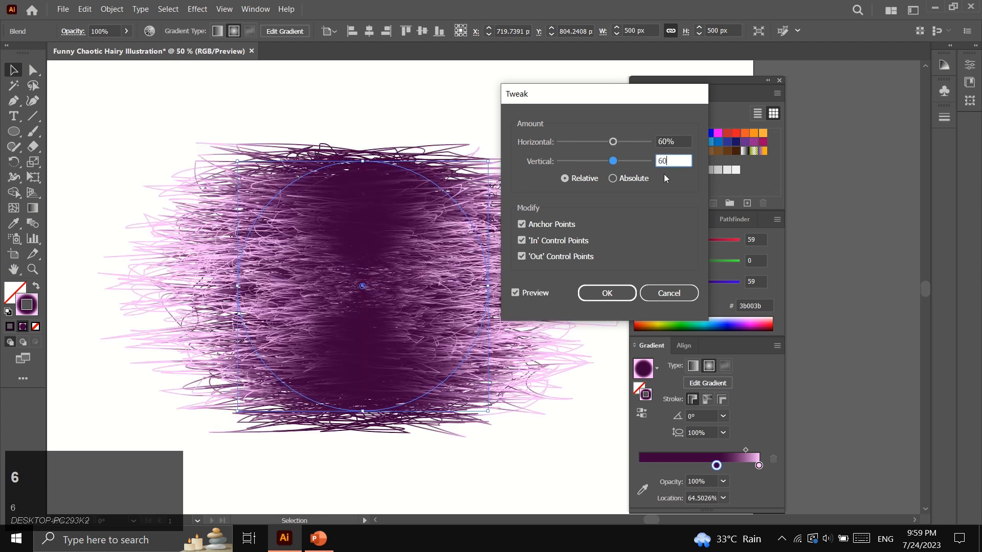
pyautogui.write('0')
pyautogui.click(607, 294)
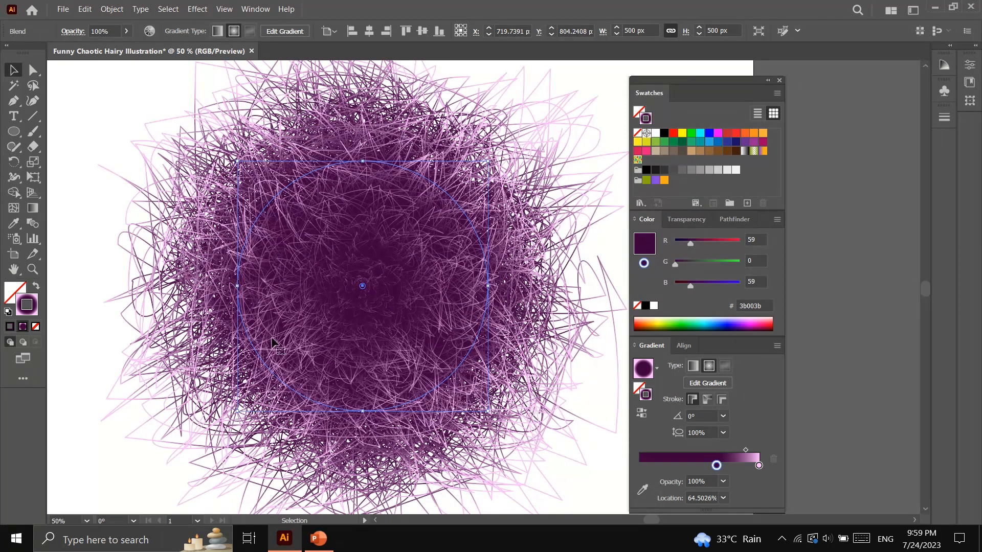
pyautogui.click(32, 270)
pyautogui.keyDown('alt'); pyautogui.click(418, 293); pyautogui.keyUp('alt')
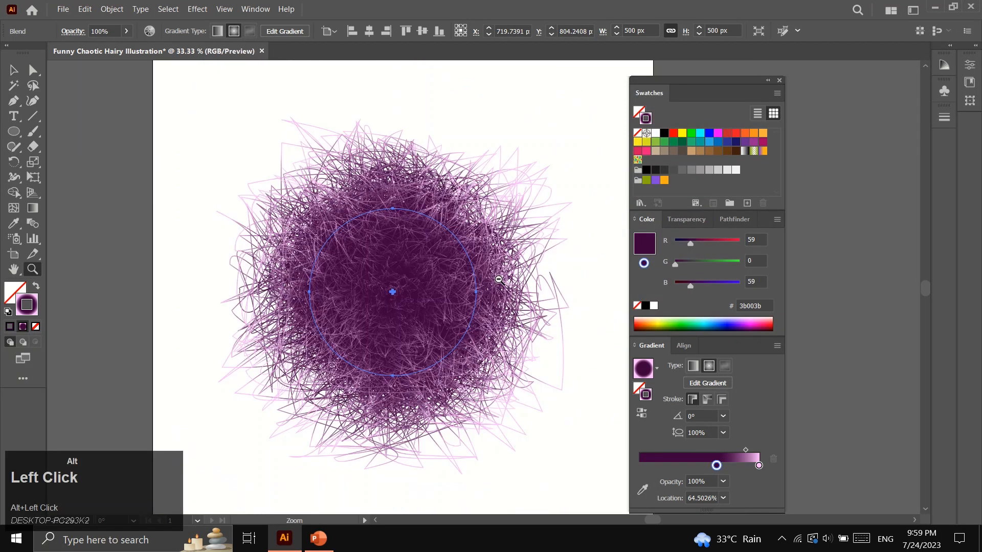
# Zoom out to the whole artboard and nudge the hairy ball slightly up and right
pyautogui.keyDown('alt'); pyautogui.click(506, 296); pyautogui.keyUp('alt')
pyautogui.click(453, 286)
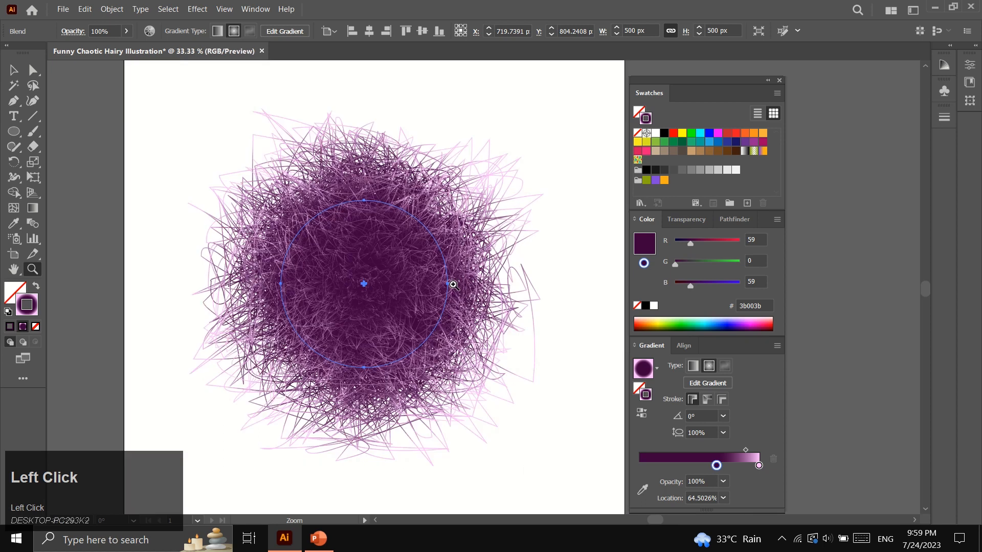
pyautogui.press('v')
pyautogui.click(153, 184)
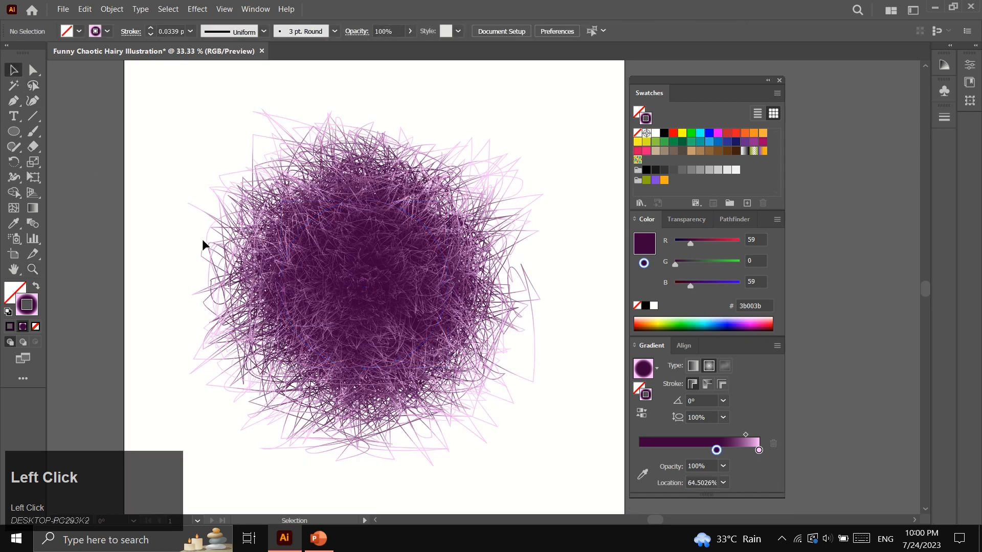
pyautogui.scroll(1, 205, 292)
pyautogui.click(33, 269)
pyautogui.keyDown('alt'); pyautogui.click(520, 329); pyautogui.keyUp('alt')
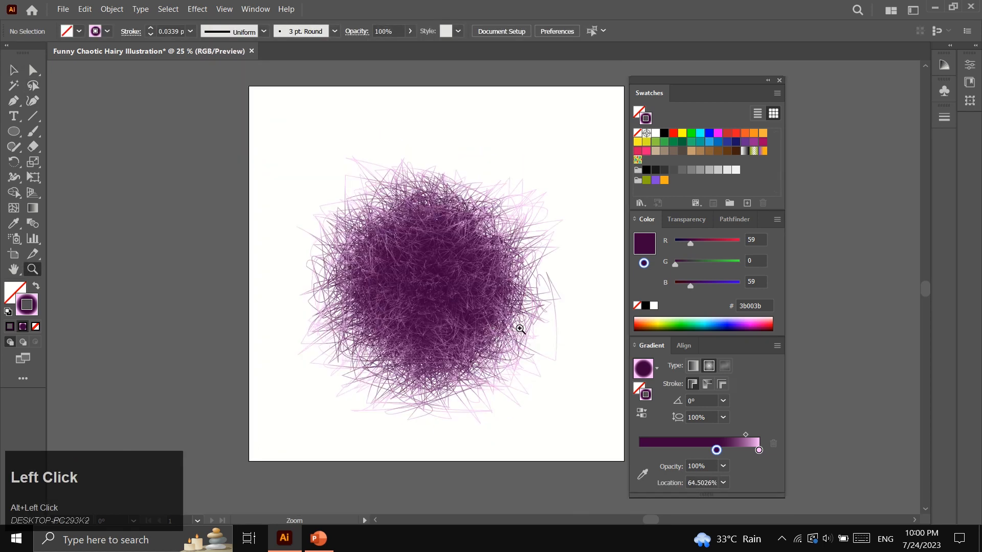
pyautogui.hscroll(-1, 553, 313)
pyautogui.hscroll(3, 545, 311)
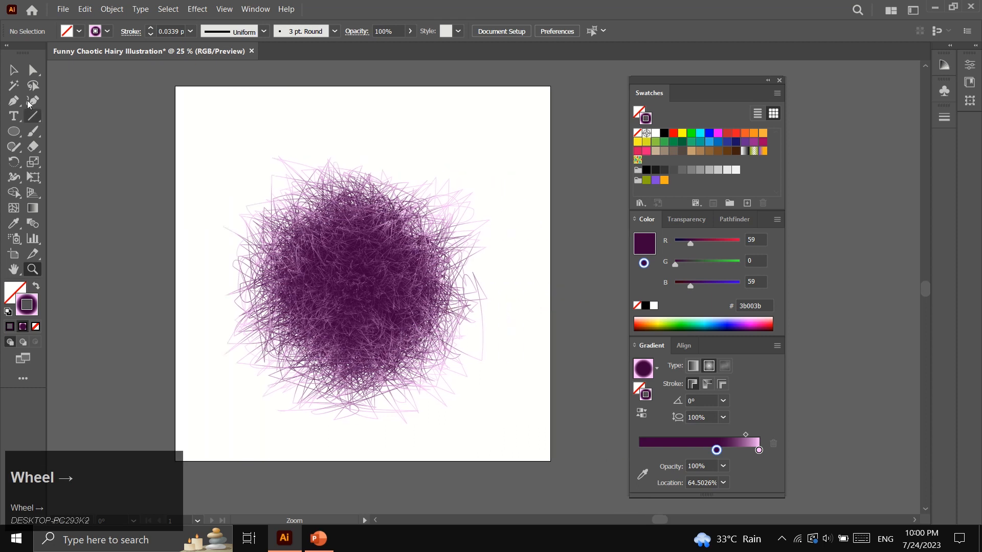
pyautogui.click(14, 69)
pyautogui.moveTo(331, 302); pyautogui.dragTo(336, 296)
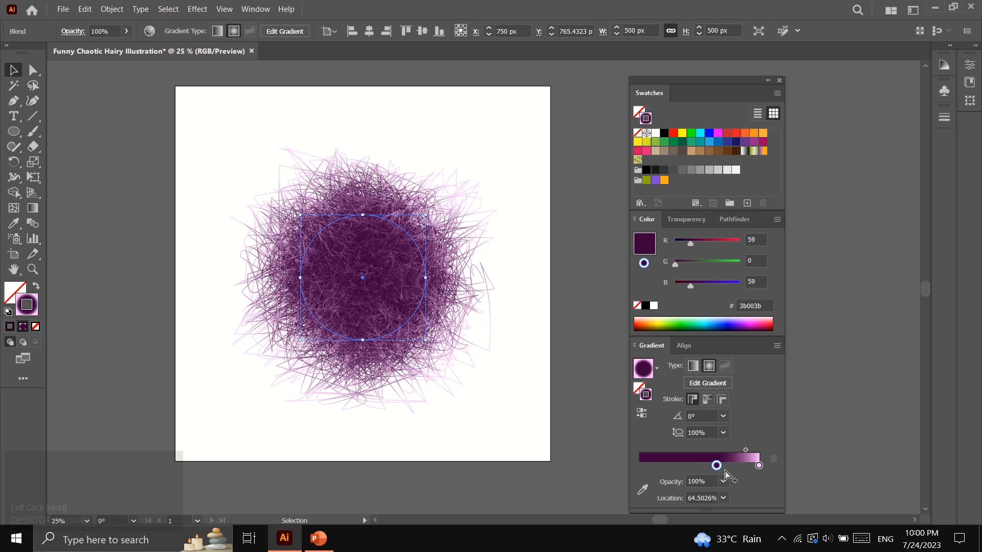
# Move the dark gradient stop to about 61% to enlarge the ball's purple core
pyautogui.moveTo(716, 466); pyautogui.dragTo(706, 466)
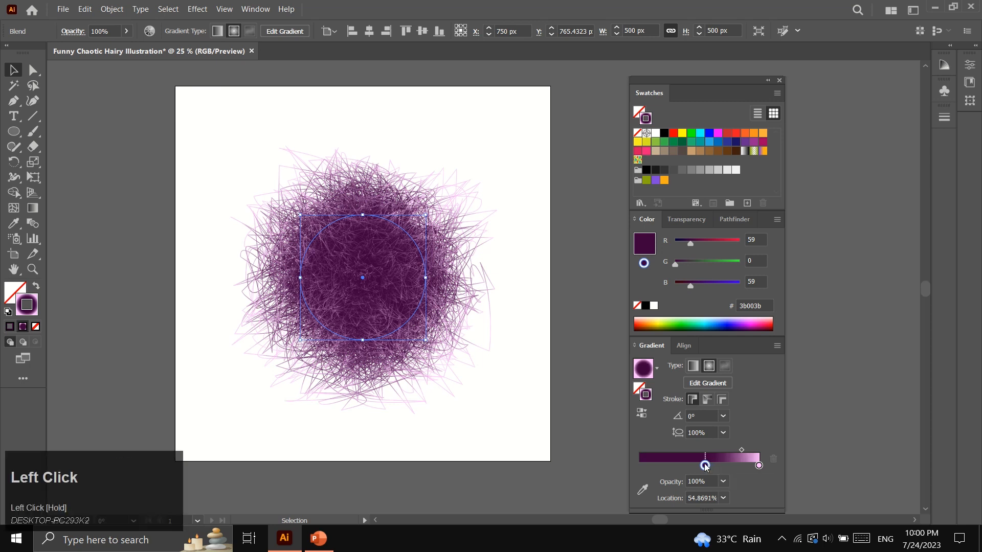
pyautogui.click(527, 361)
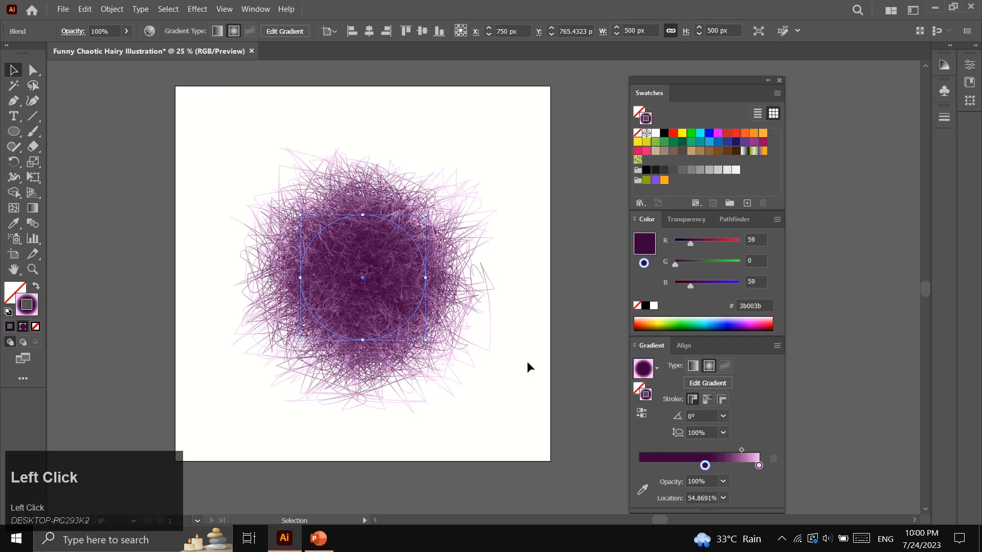
pyautogui.click(341, 306)
pyautogui.moveTo(741, 450); pyautogui.dragTo(735, 451)
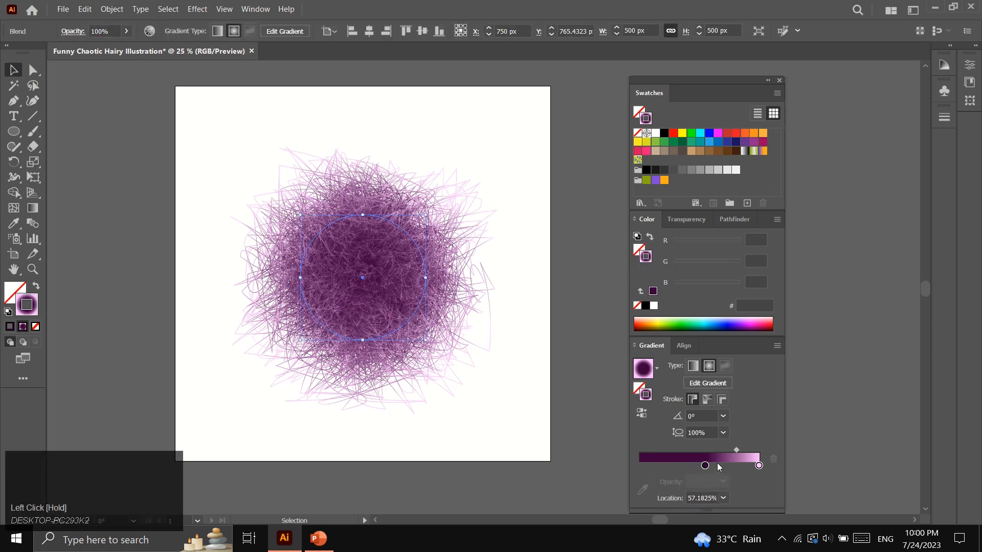
pyautogui.moveTo(705, 466); pyautogui.dragTo(712, 467)
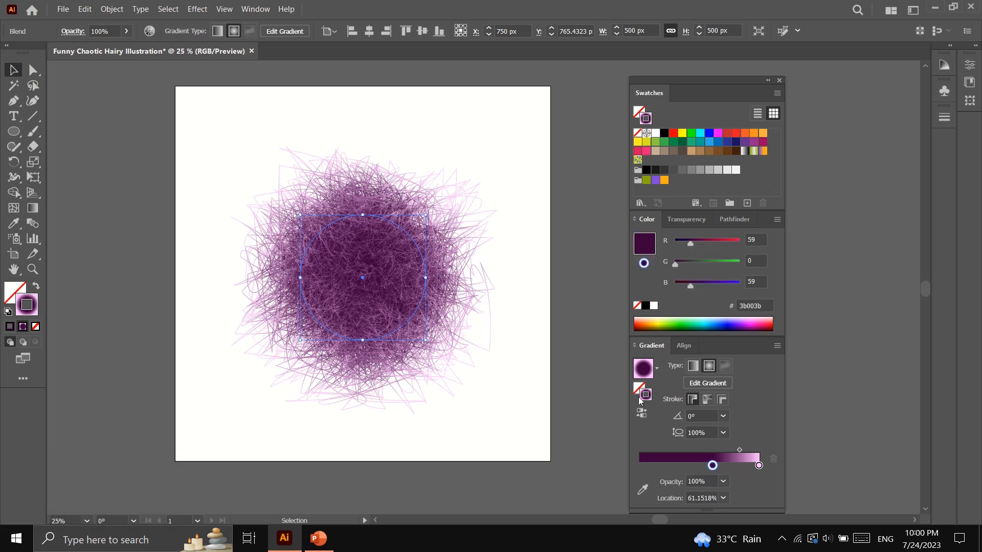
pyautogui.click(537, 319)
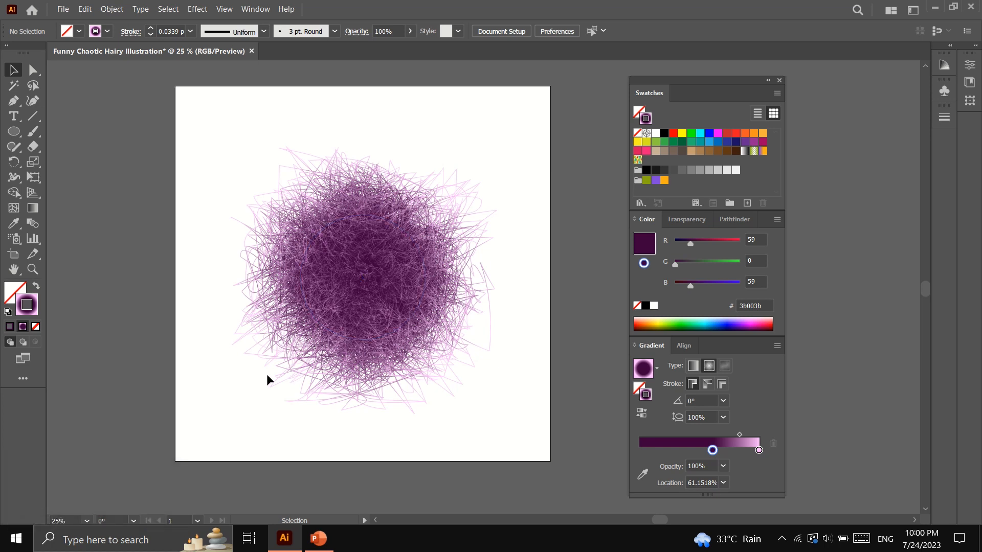
pyautogui.scroll(2, 266, 373)
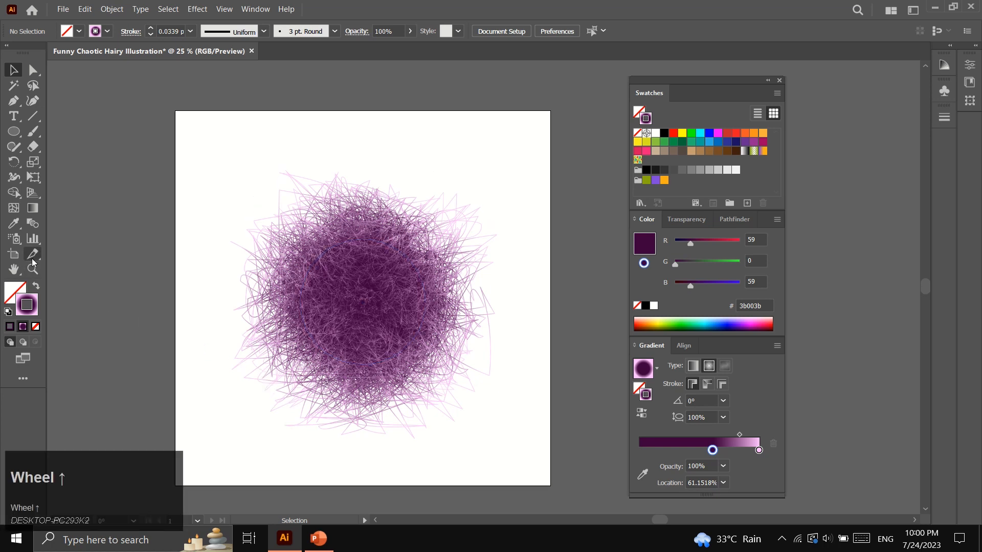
pyautogui.click(32, 270)
pyautogui.click(332, 199)
pyautogui.scroll(-3, 463, 318)
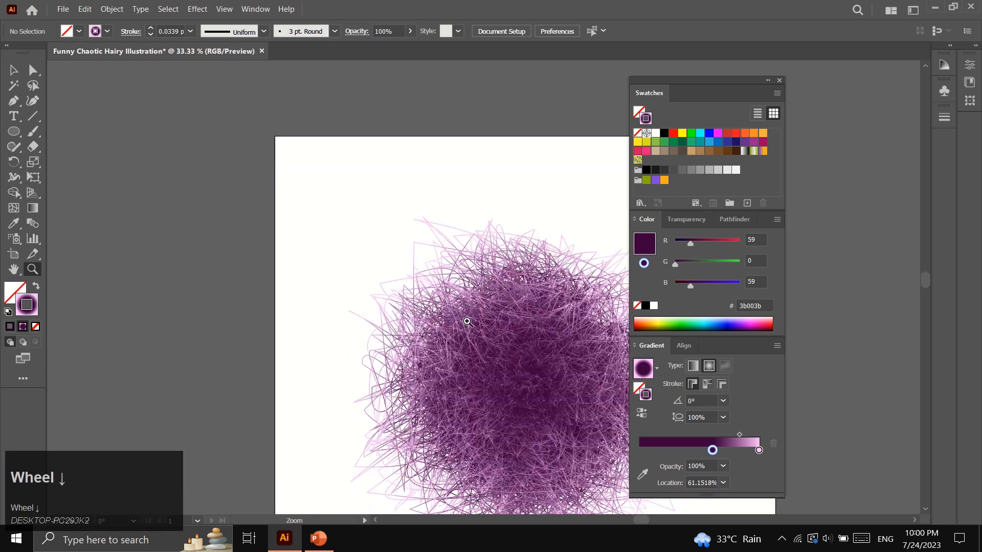
pyautogui.hscroll(3, 466, 320)
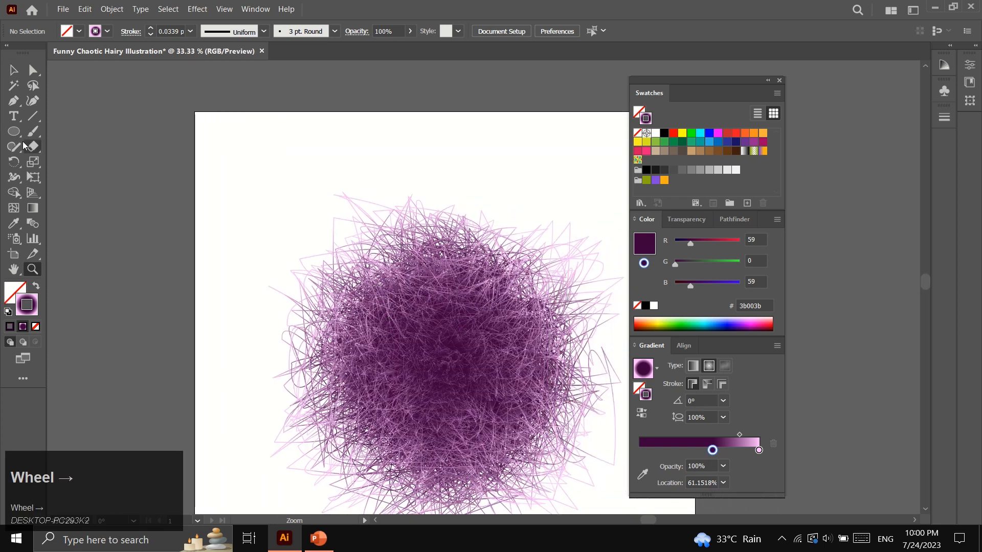
pyautogui.click(13, 132)
# Draw a small ellipse above-left of the ball with a light grey f2f2f2 to mid-grey gradient
pyautogui.moveTo(244, 165); pyautogui.dragTo(284, 222)
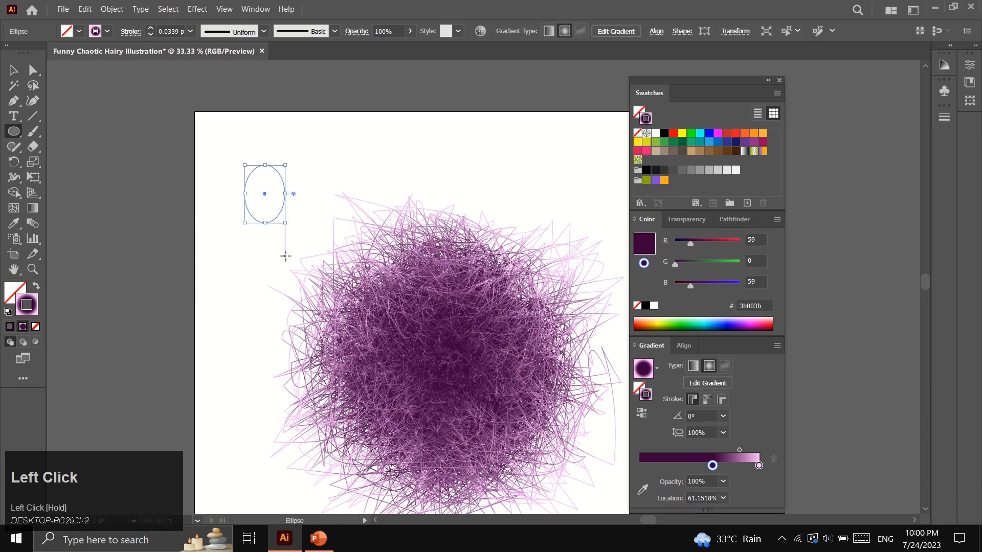
pyautogui.click(35, 290)
pyautogui.moveTo(712, 466); pyautogui.dragTo(640, 465)
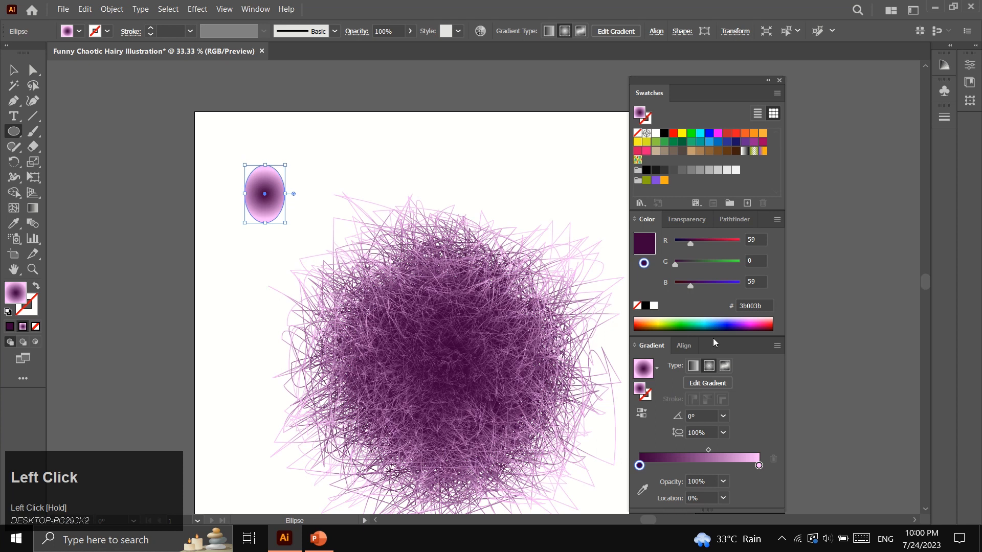
pyautogui.click(736, 170)
pyautogui.moveTo(640, 468); pyautogui.dragTo(639, 466)
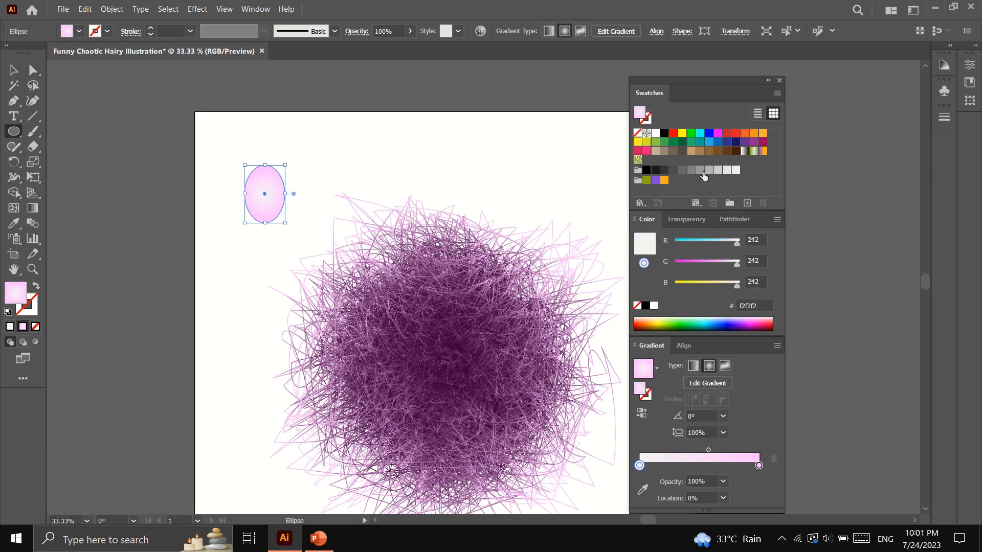
pyautogui.moveTo(700, 169); pyautogui.dragTo(759, 467)
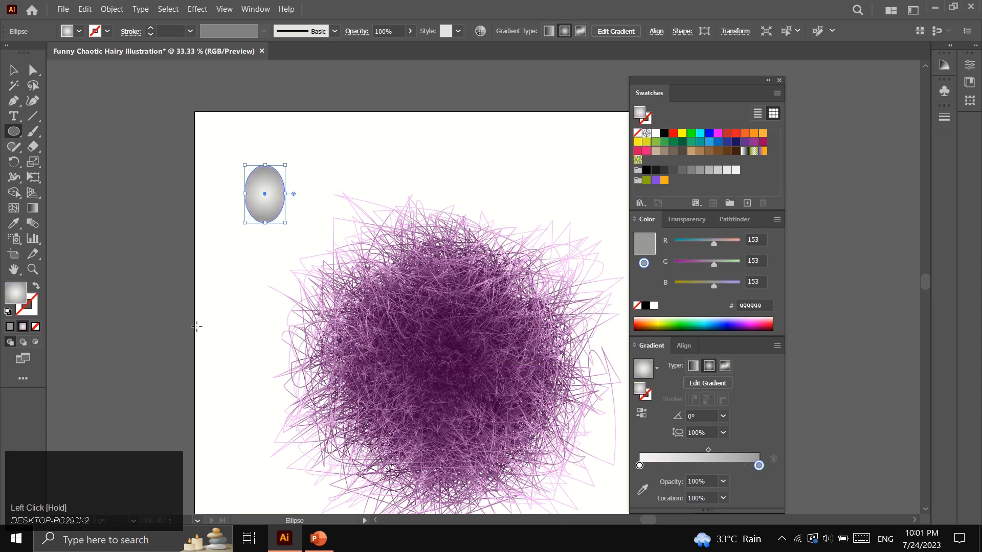
# Zoom in on the ellipse and pull the grey stop and midpoint inward
pyautogui.click(32, 270)
pyautogui.click(331, 213)
pyautogui.click(494, 302)
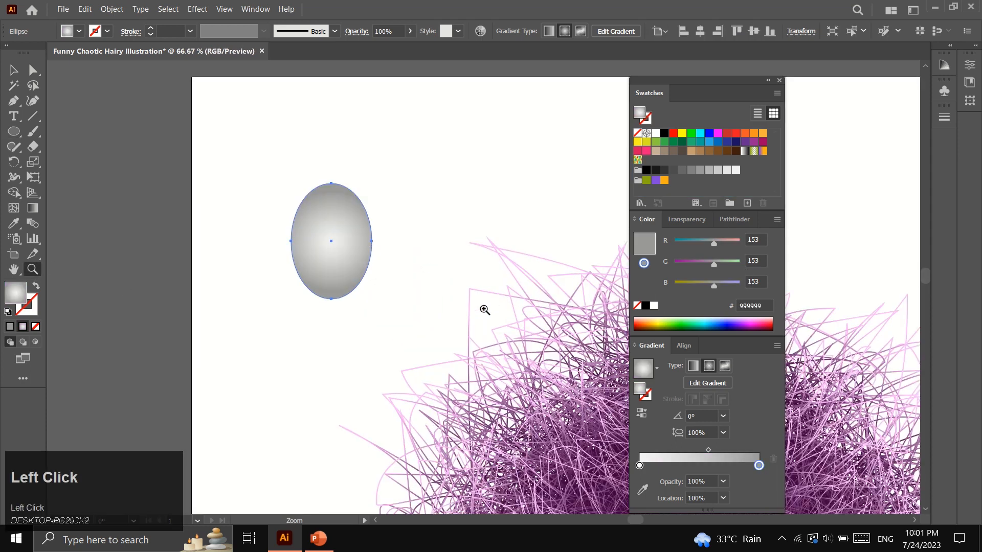
pyautogui.scroll(-1, 466, 305)
pyautogui.scroll(1, 450, 291)
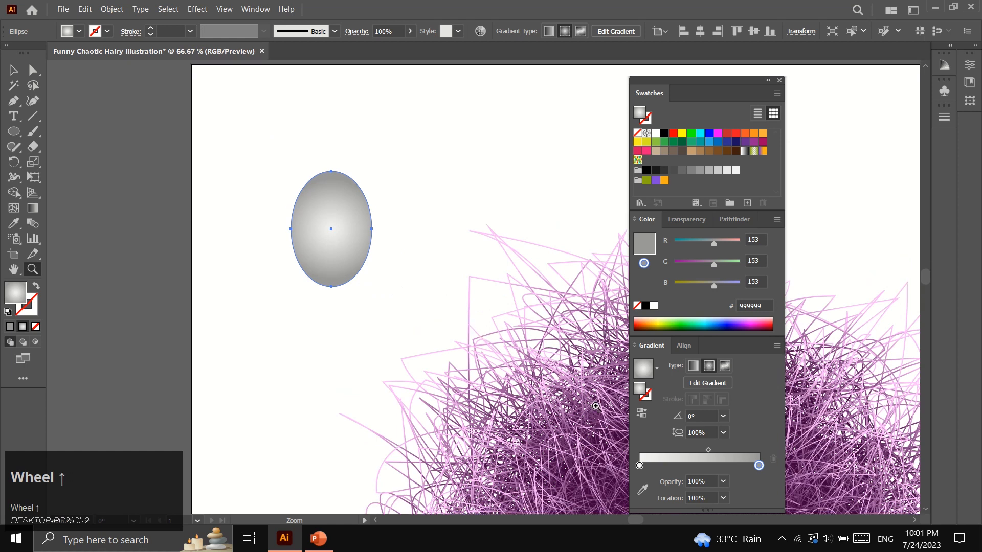
pyautogui.moveTo(708, 450); pyautogui.dragTo(700, 450)
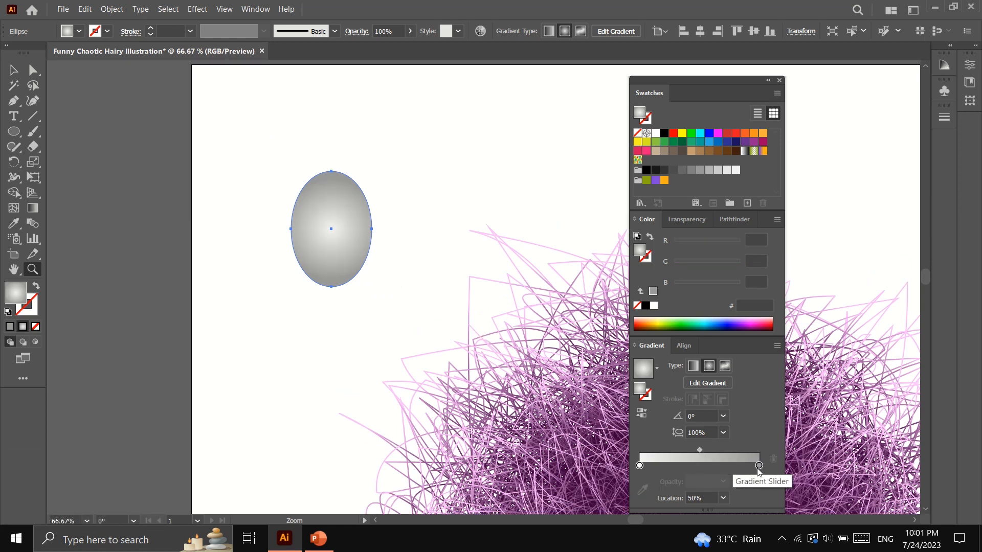
pyautogui.moveTo(759, 465); pyautogui.dragTo(707, 450)
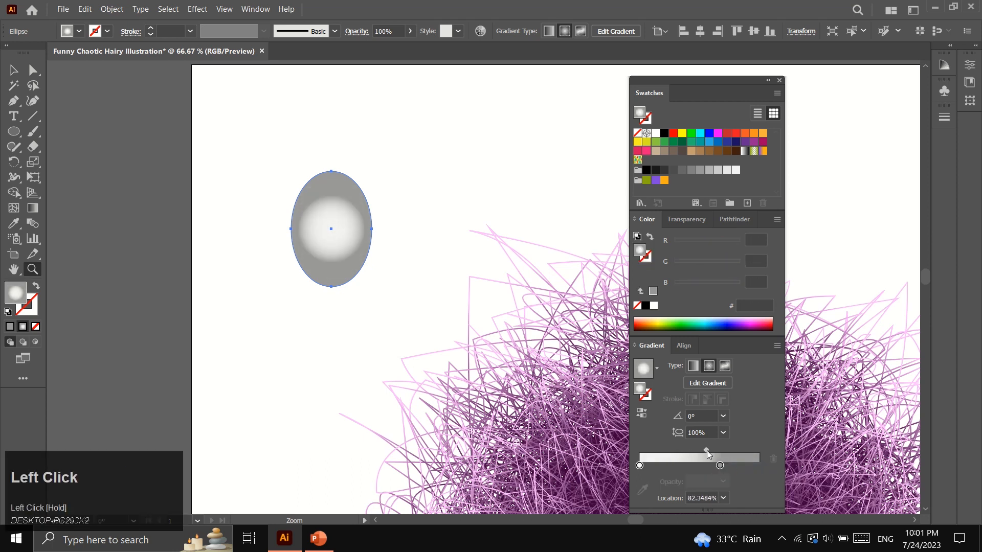
# Reposition the radial gradient lower on the ellipse so it reads as a shaded eyeball
pyautogui.click(32, 208)
pyautogui.moveTo(330, 221); pyautogui.dragTo(330, 305)
pyautogui.moveTo(330, 250); pyautogui.dragTo(336, 272)
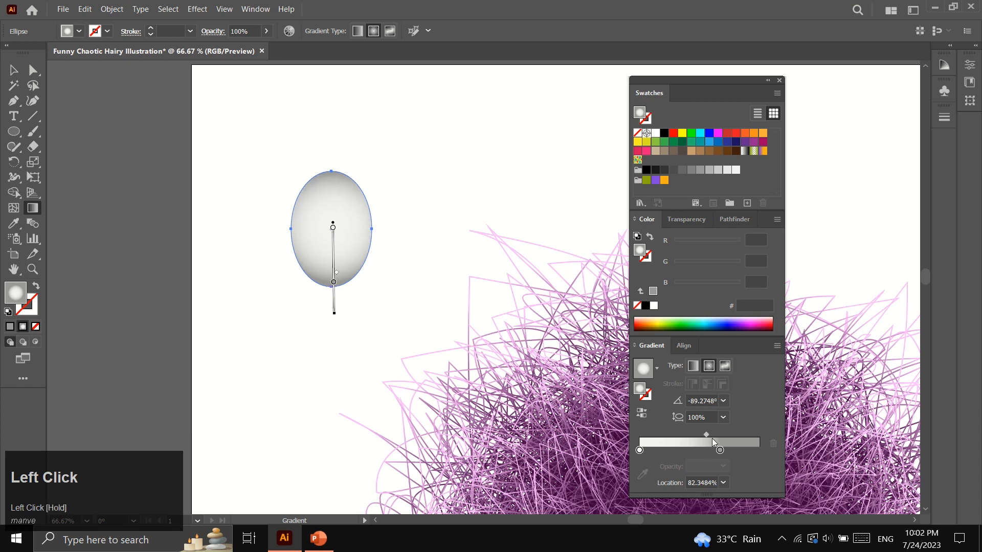
pyautogui.moveTo(705, 435); pyautogui.dragTo(723, 454)
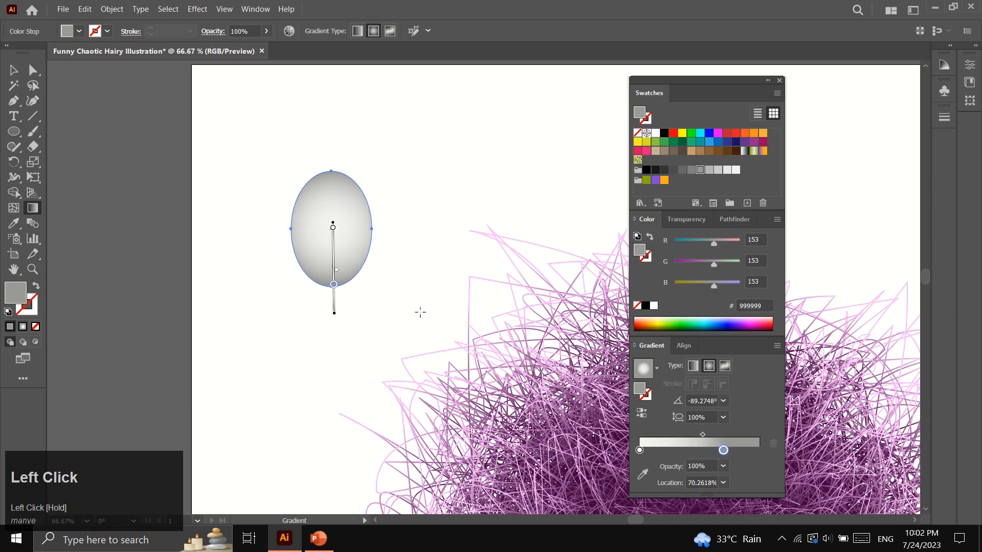
pyautogui.press('v')
pyautogui.click(182, 208)
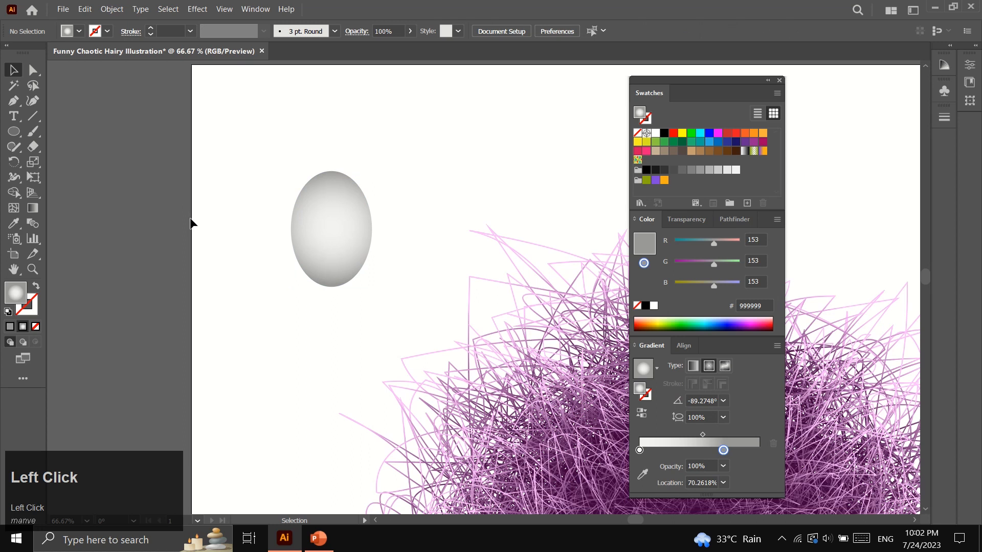
# Draw an ellipse inside the eyeball, fill it brown (603813) as the iris, and nudge it into place
pyautogui.press('l')
pyautogui.moveTo(300, 218); pyautogui.dragTo(348, 274)
pyautogui.press('v')
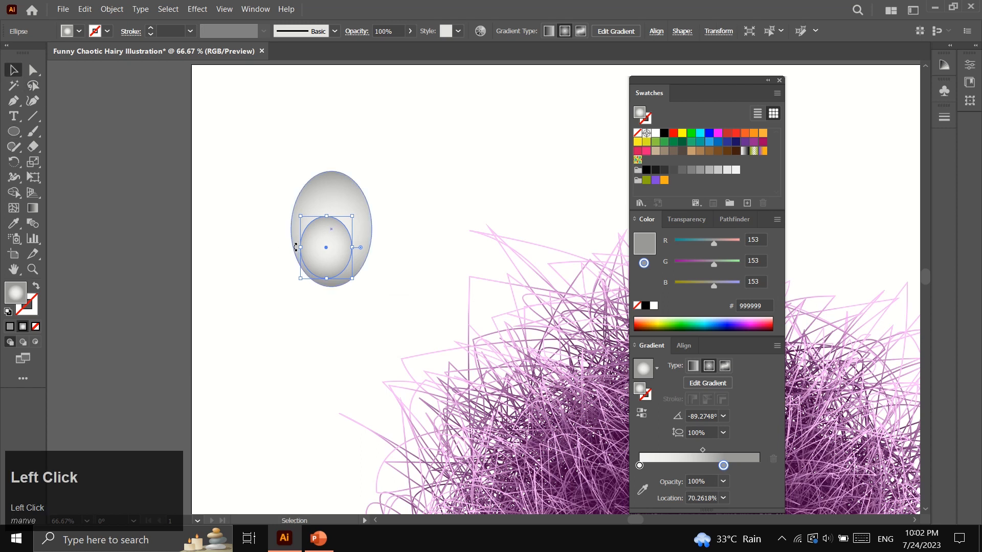
pyautogui.moveTo(332, 235); pyautogui.dragTo(331, 233)
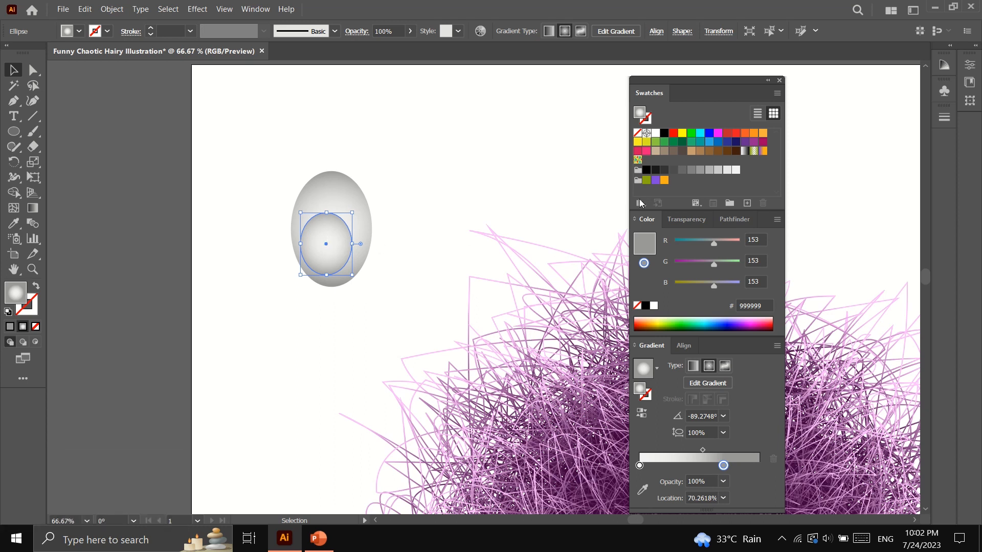
pyautogui.click(726, 152)
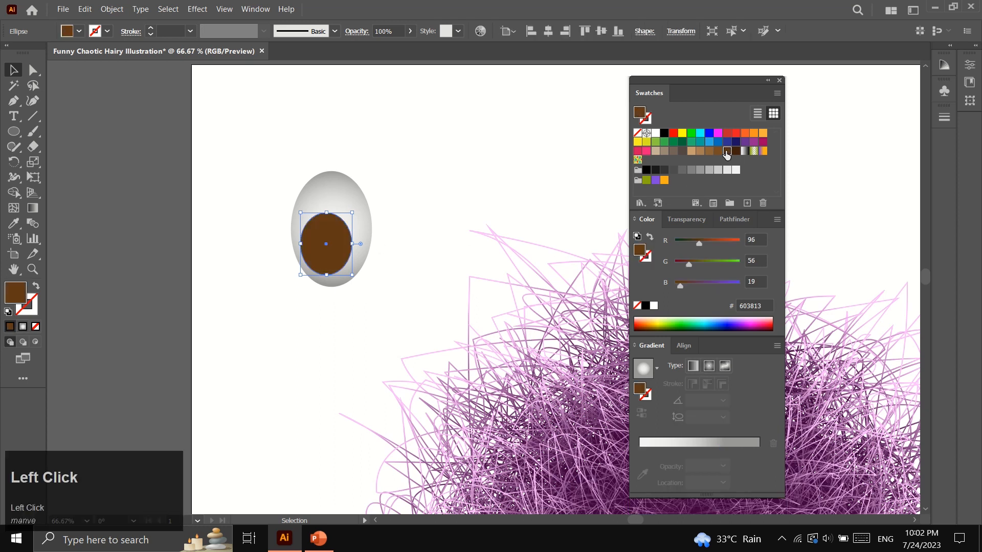
pyautogui.click(383, 216)
pyautogui.moveTo(330, 244); pyautogui.dragTo(343, 266)
# Add a smaller black pupil circle inside the brown iris
pyautogui.click(14, 132)
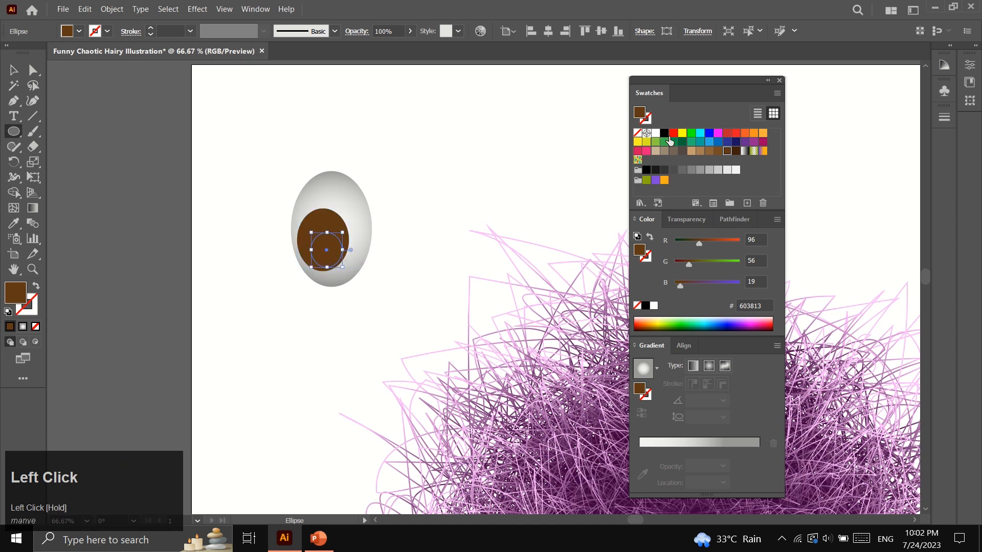
pyautogui.click(664, 133)
pyautogui.click(32, 270)
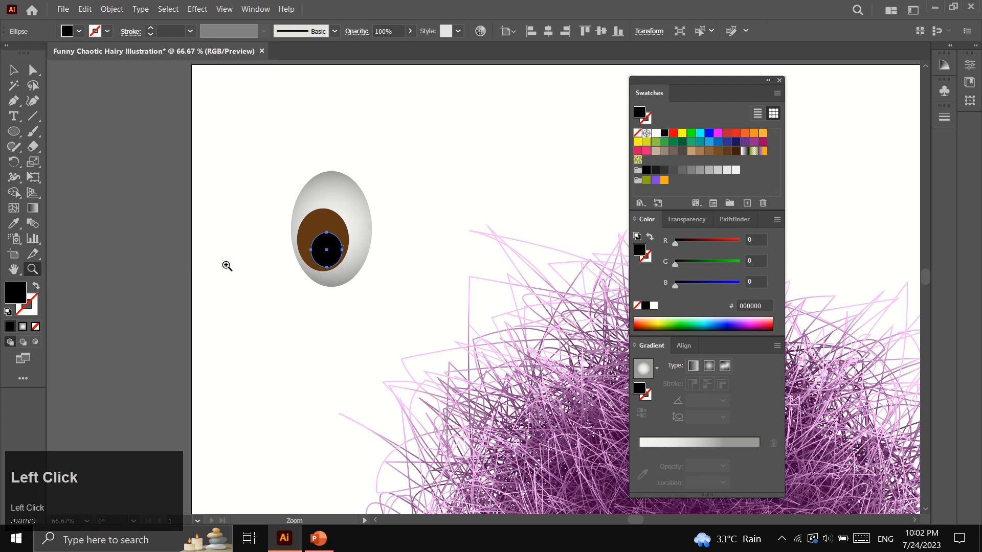
# Zoom in on the eye and move the black pupil up and to the left
pyautogui.click(448, 220)
pyautogui.click(403, 328)
pyautogui.click(13, 70)
pyautogui.moveTo(322, 307); pyautogui.dragTo(311, 298)
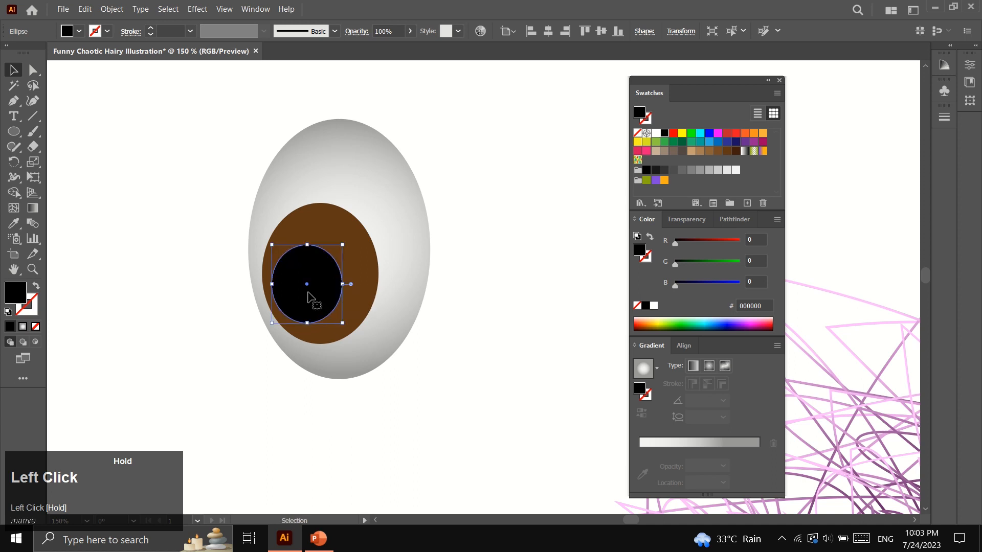
# Add a large and a small white highlight circle on the pupil and adjust their sizes
pyautogui.click(13, 132)
pyautogui.moveTo(316, 226); pyautogui.dragTo(357, 266)
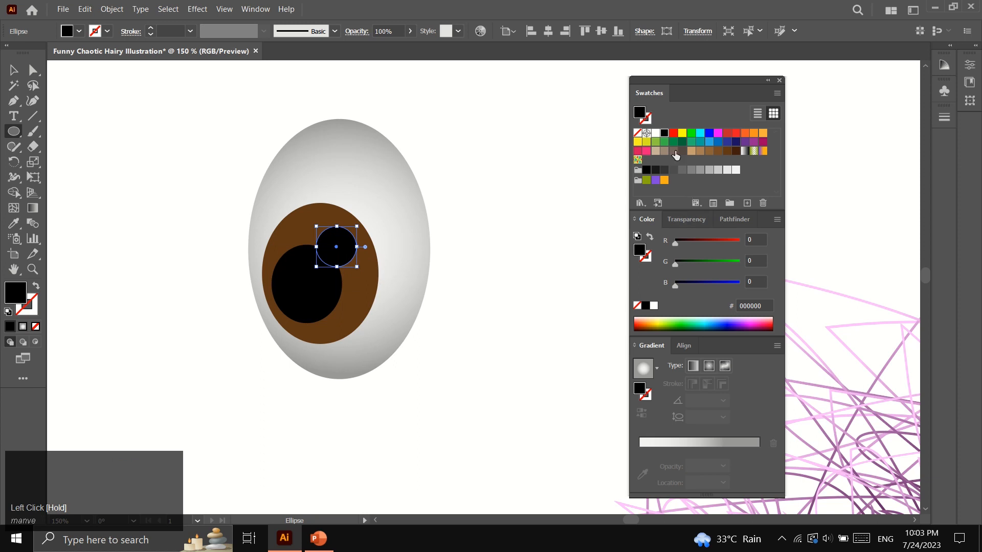
pyautogui.click(656, 133)
pyautogui.moveTo(282, 300)
pyautogui.mouseDown()
pyautogui.moveTo(302, 307)
pyautogui.moveTo(311, 328)
pyautogui.moveTo(288, 311)
pyautogui.mouseUp()
pyautogui.click(13, 70)
pyautogui.click(197, 293)
pyautogui.click(286, 305)
pyautogui.click(200, 304)
pyautogui.click(351, 258)
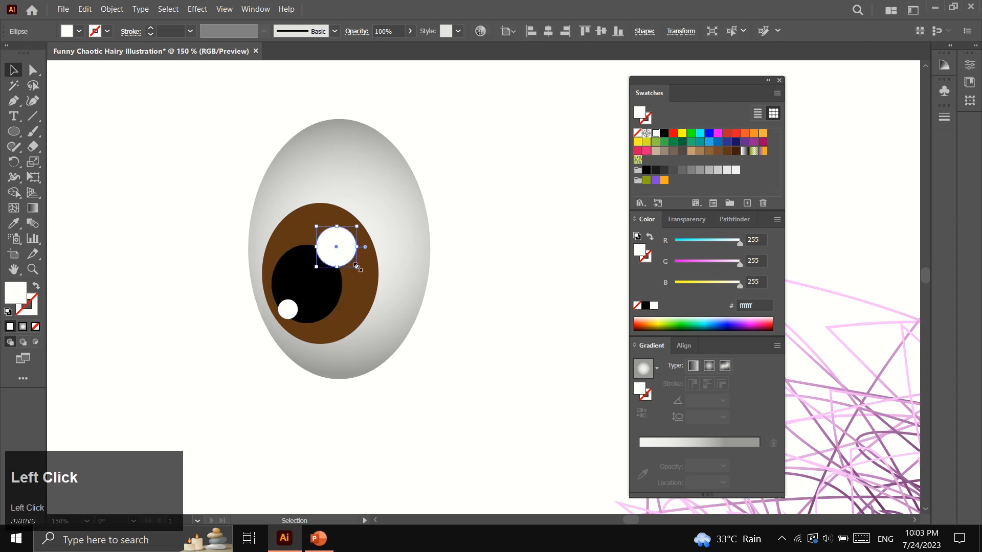
pyautogui.moveTo(358, 266); pyautogui.dragTo(358, 267)
pyautogui.click(180, 277)
# Group all the eye's parts, shift the eye right, and draw a larger ellipse over it
pyautogui.click(32, 269)
pyautogui.keyDown('alt'); pyautogui.click(473, 300); pyautogui.keyUp('alt')
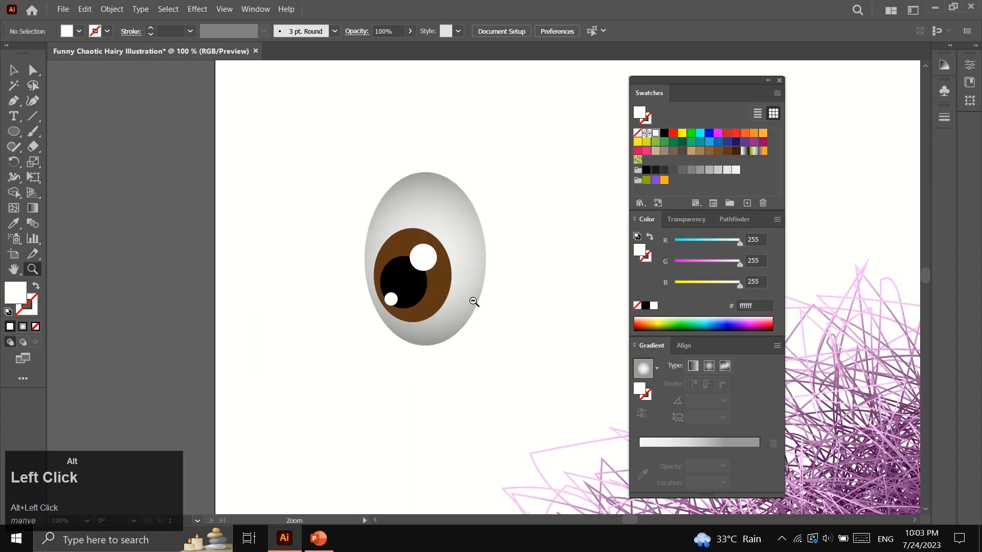
pyautogui.keyDown('alt'); pyautogui.click(490, 294); pyautogui.keyUp('alt')
pyautogui.keyDown('alt'); pyautogui.click(504, 289); pyautogui.keyUp('alt')
pyautogui.keyDown('alt'); pyautogui.click(512, 298); pyautogui.keyUp('alt')
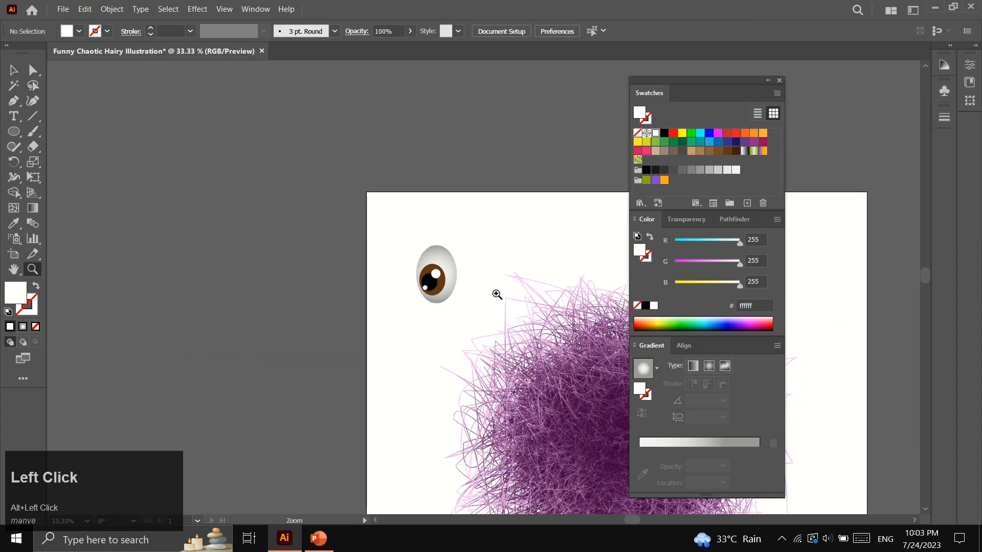
pyautogui.click(476, 289)
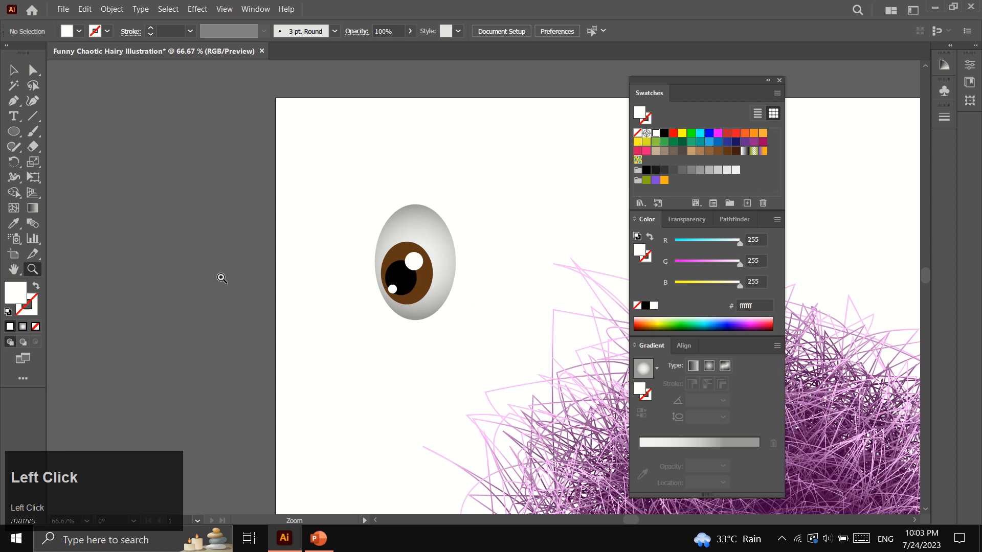
pyautogui.click(13, 70)
pyautogui.moveTo(326, 187); pyautogui.dragTo(489, 351)
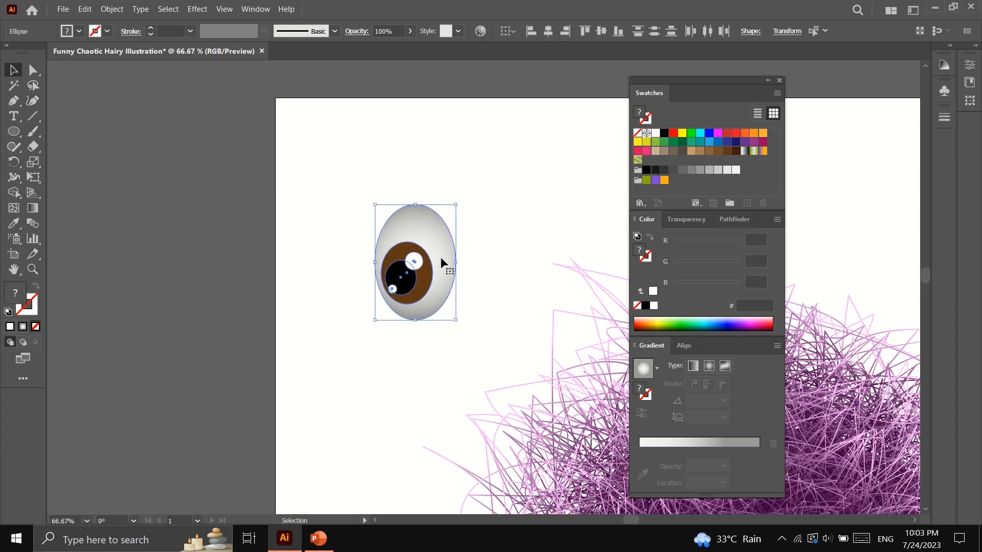
pyautogui.rightClick(440, 256)
pyautogui.click(486, 364)
pyautogui.click(483, 256)
pyautogui.moveTo(439, 271); pyautogui.dragTo(485, 273)
pyautogui.click(401, 275)
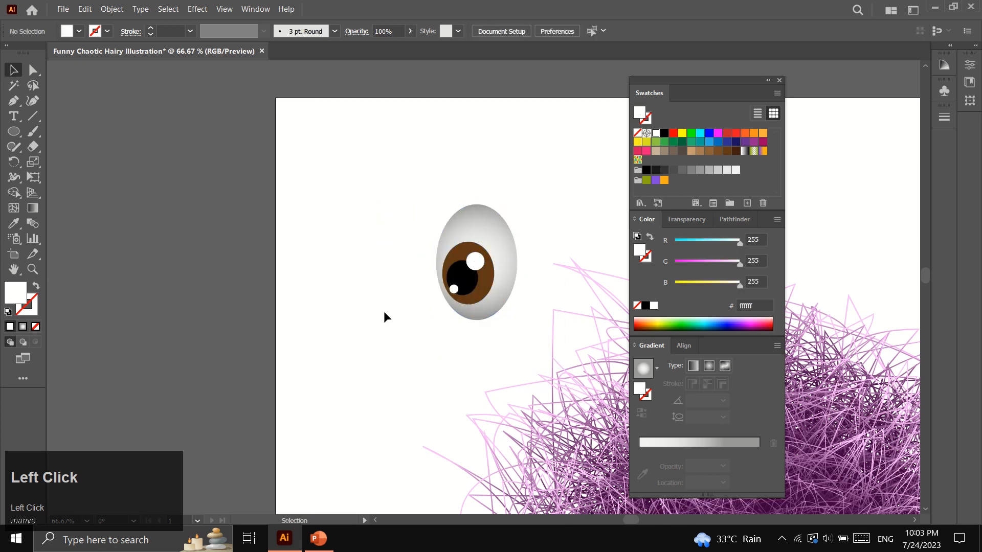
pyautogui.click(15, 131)
pyautogui.moveTo(433, 193); pyautogui.dragTo(533, 342)
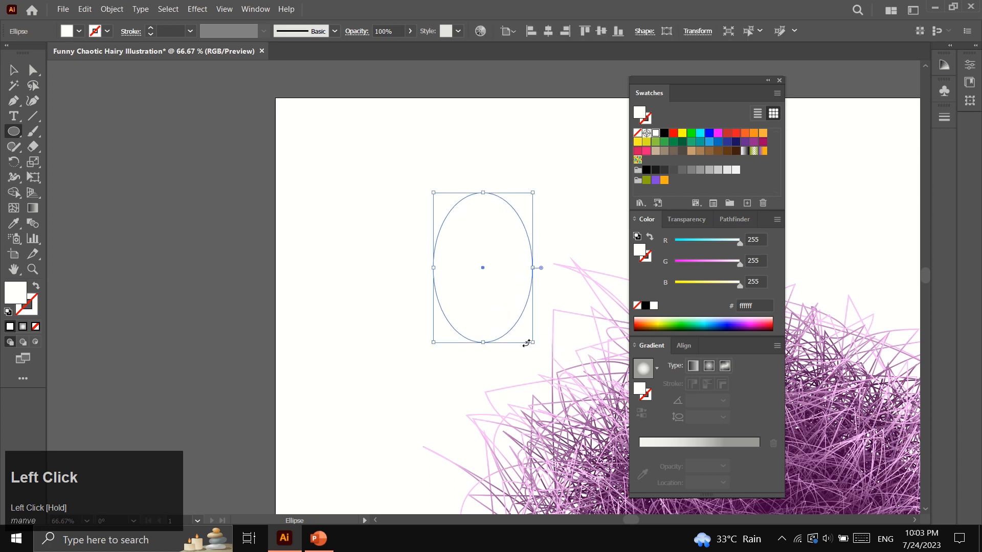
# Fill the new ellipse dark purple #3b003b and send it backward behind the eye
pyautogui.doubleClick(15, 301)
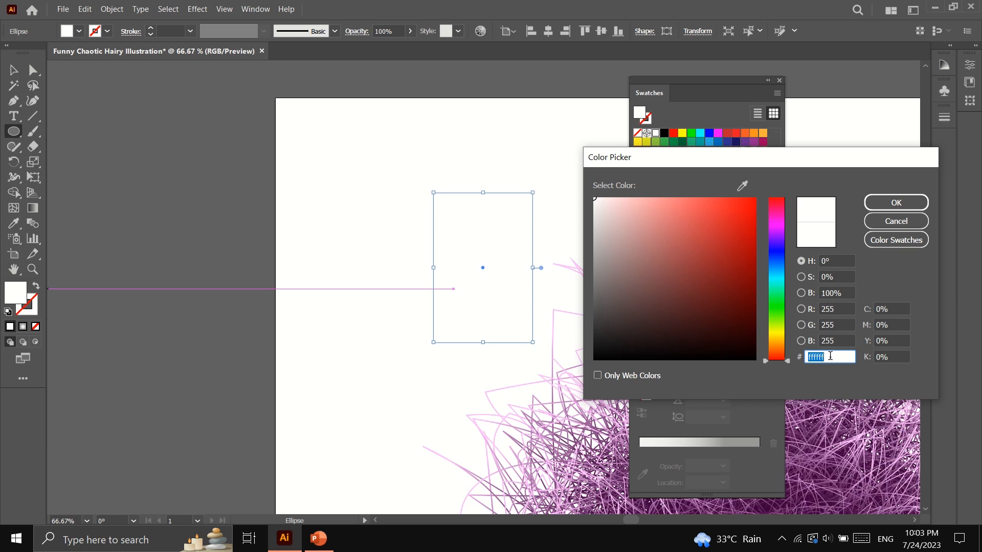
pyautogui.write('3b00')
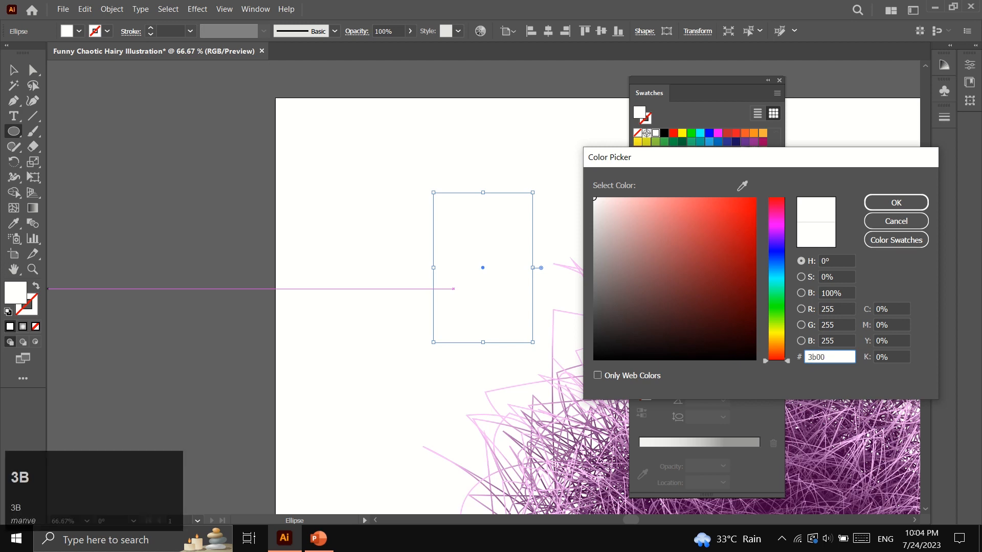
pyautogui.click(896, 203)
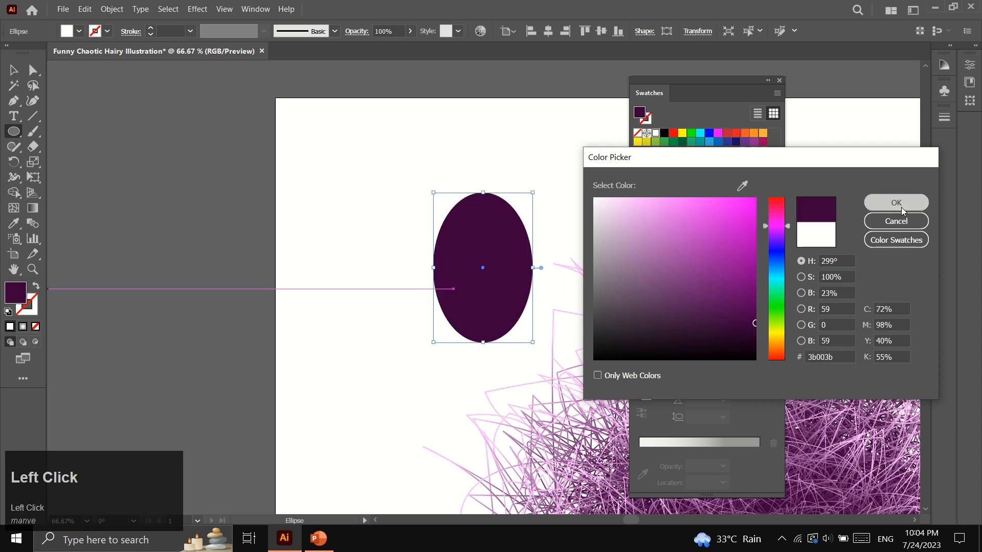
pyautogui.rightClick(453, 301)
pyautogui.moveTo(542, 469)
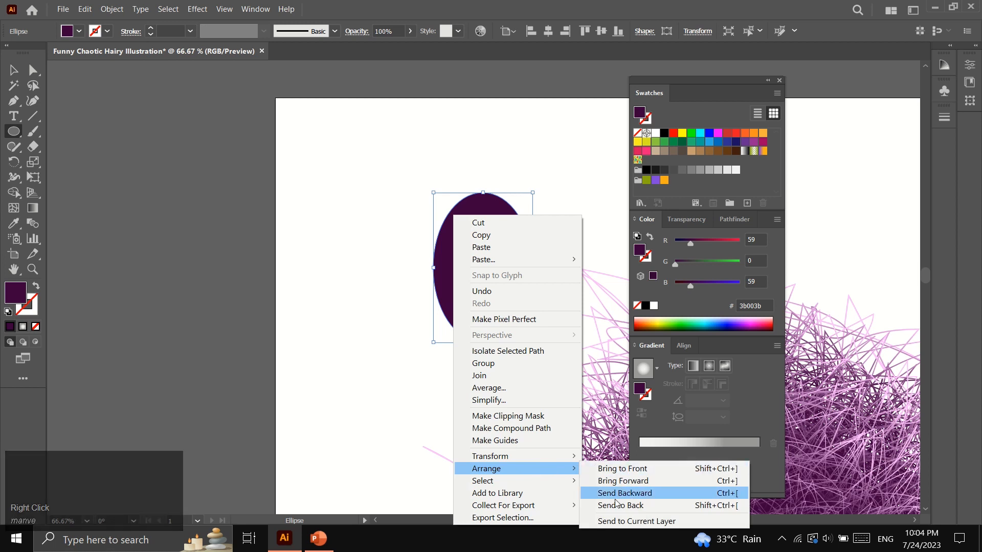
pyautogui.click(619, 492)
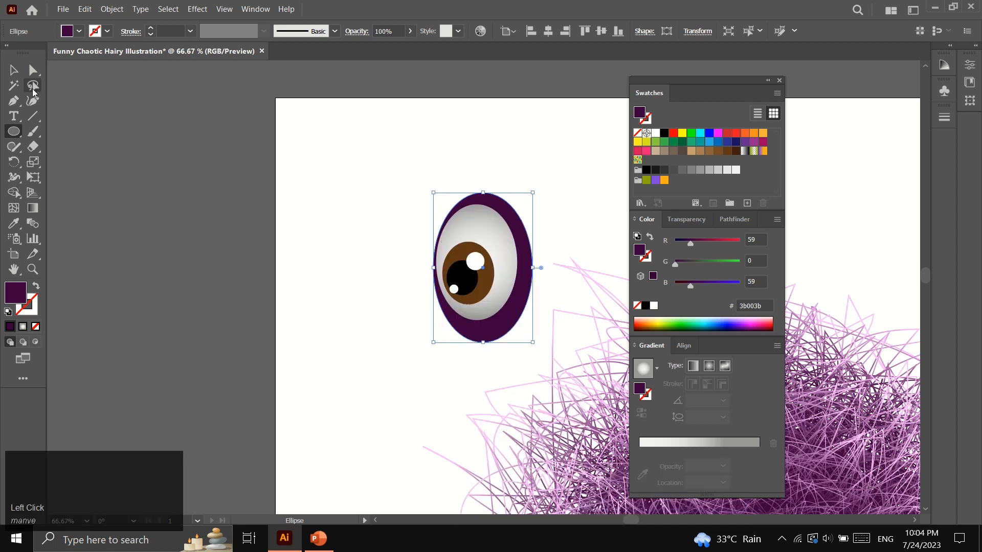
# Reposition and resize the purple ellipse to fit around the eyeball
pyautogui.click(14, 70)
pyautogui.click(359, 302)
pyautogui.moveTo(492, 335)
pyautogui.mouseDown()
pyautogui.moveTo(497, 341)
pyautogui.moveTo(475, 345)
pyautogui.moveTo(476, 329)
pyautogui.mouseUp()
pyautogui.moveTo(426, 261); pyautogui.dragTo(432, 259)
pyautogui.moveTo(495, 209); pyautogui.dragTo(495, 213)
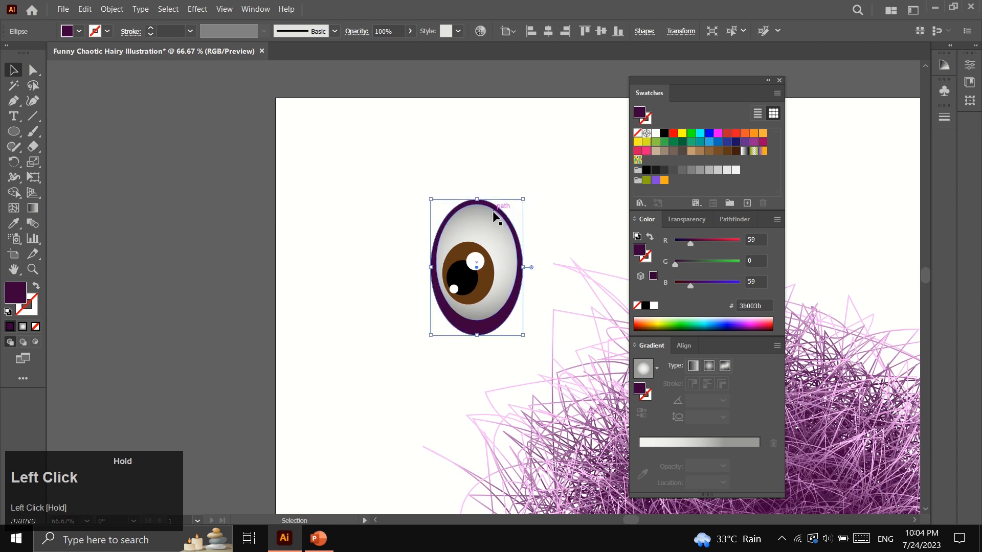
# Apply a Gaussian Blur of 39.0425 px to the purple ellipse
pyautogui.click(197, 8)
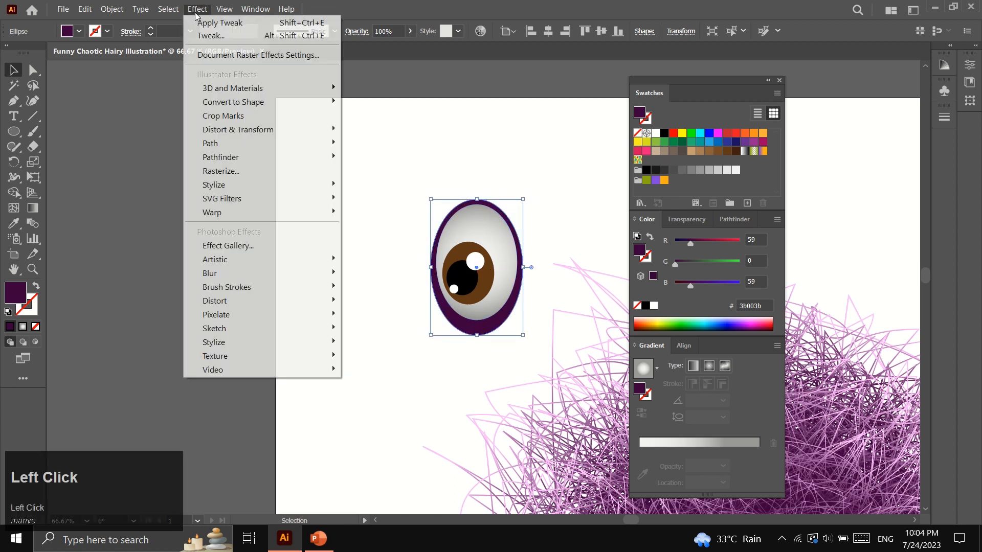
pyautogui.moveTo(274, 272)
pyautogui.click(368, 270)
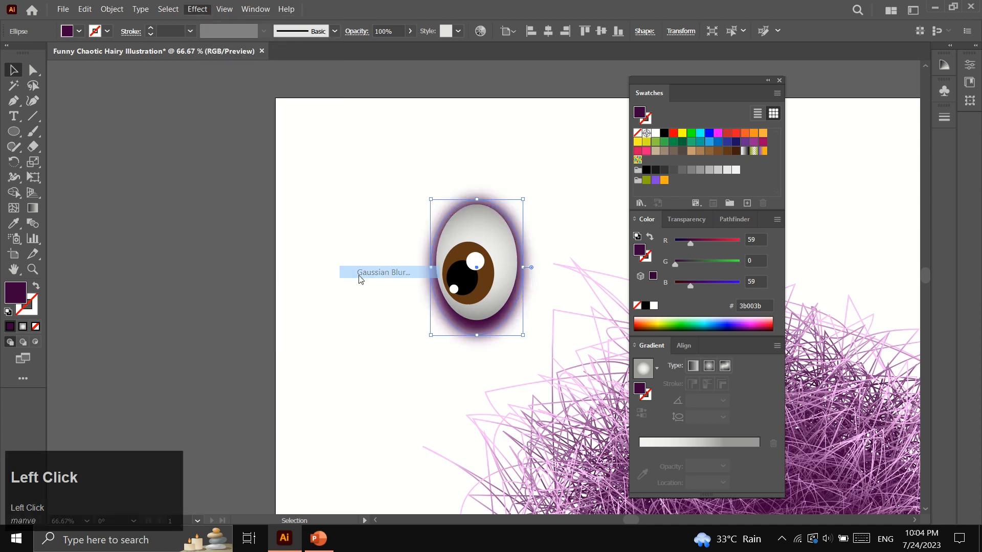
pyautogui.click(567, 394)
pyautogui.click(440, 364)
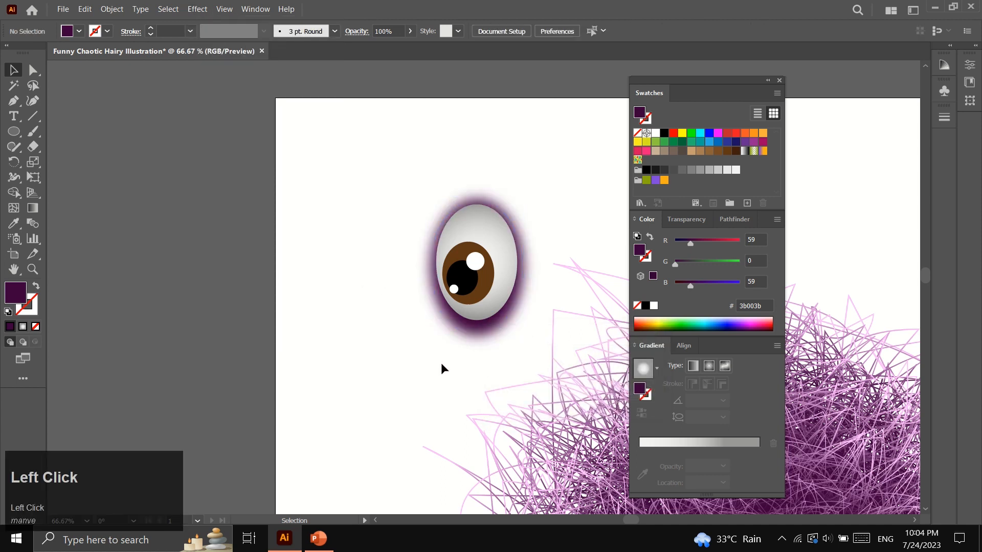
pyautogui.scroll(-1, 440, 368)
# Reflect a vertical copy of the eye group and move it to the left of the original
pyautogui.scroll(1, 440, 368)
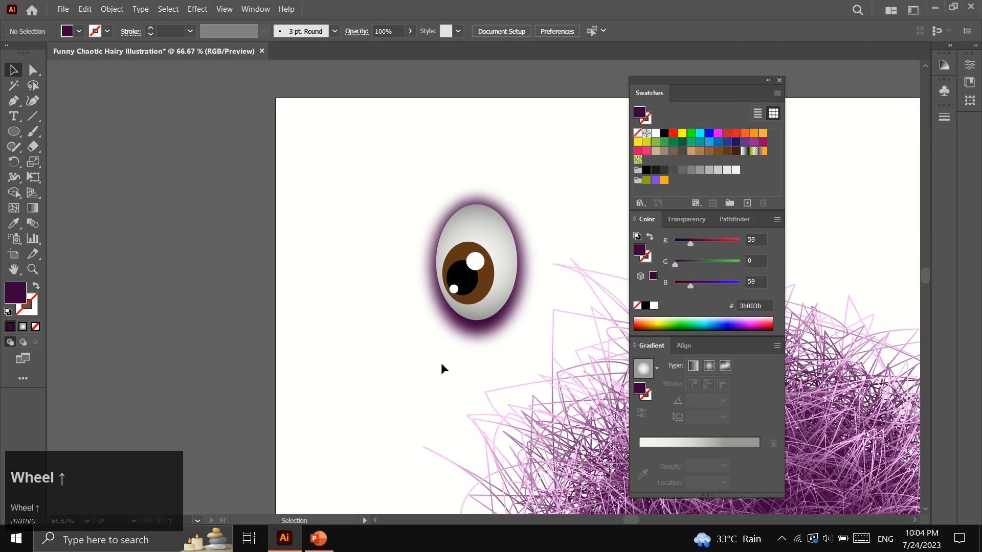
pyautogui.click(452, 237)
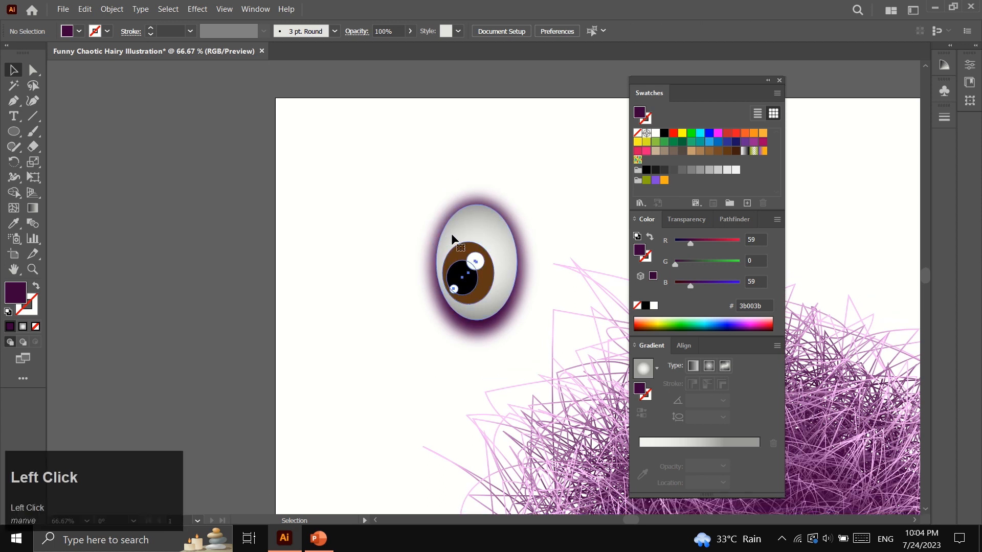
pyautogui.rightClick(452, 237)
pyautogui.moveTo(506, 420)
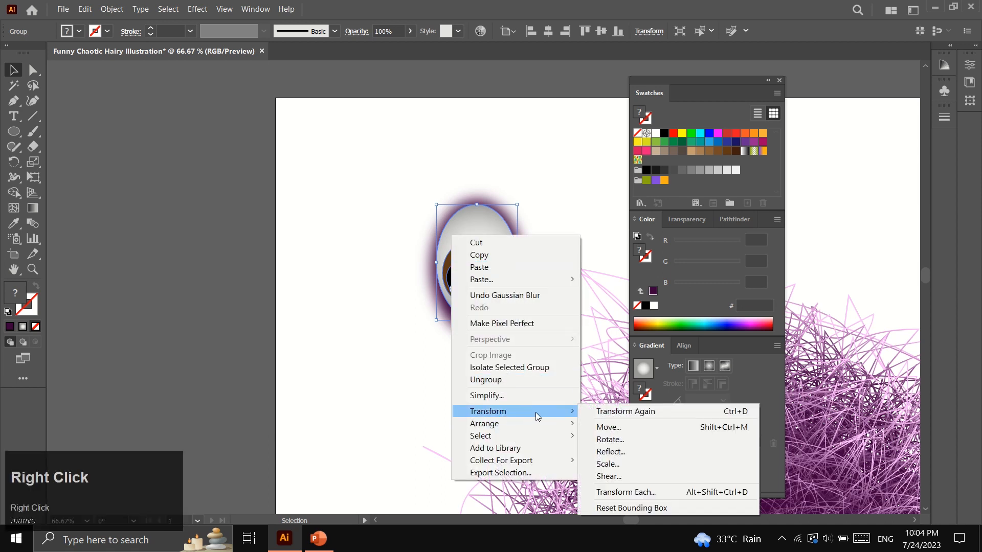
pyautogui.click(620, 452)
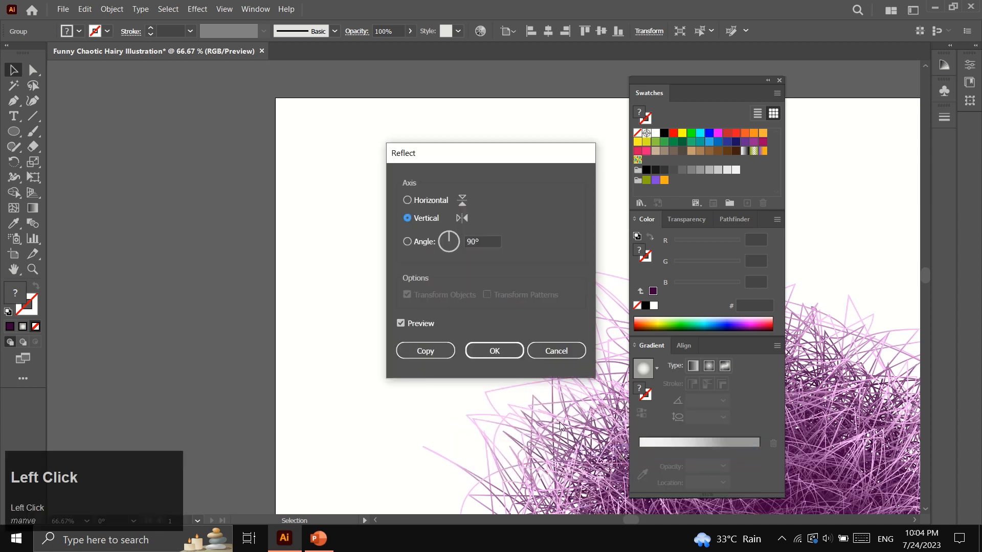
pyautogui.click(419, 349)
pyautogui.moveTo(456, 282); pyautogui.dragTo(348, 289)
pyautogui.click(297, 347)
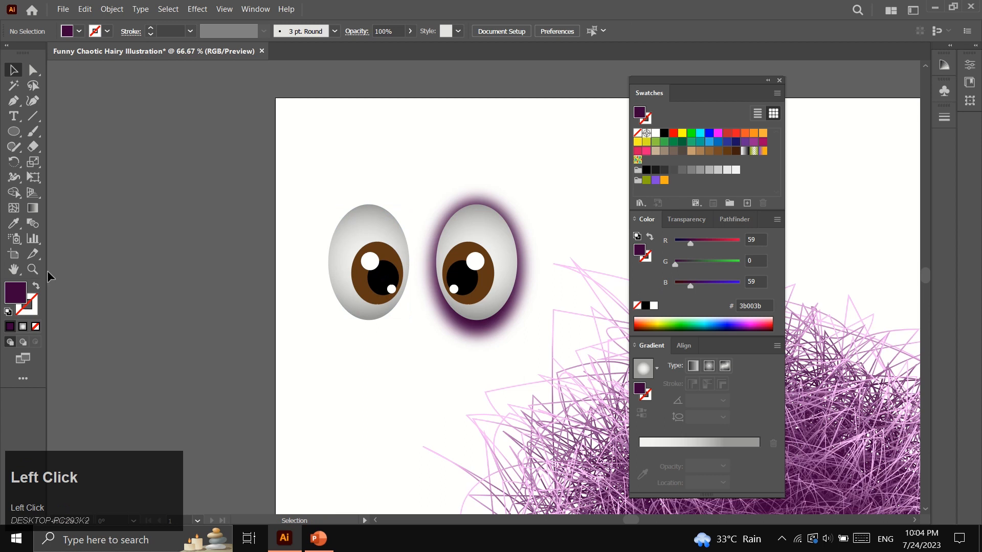
pyautogui.click(32, 269)
pyautogui.keyDown('alt'); pyautogui.click(522, 326); pyautogui.keyUp('alt')
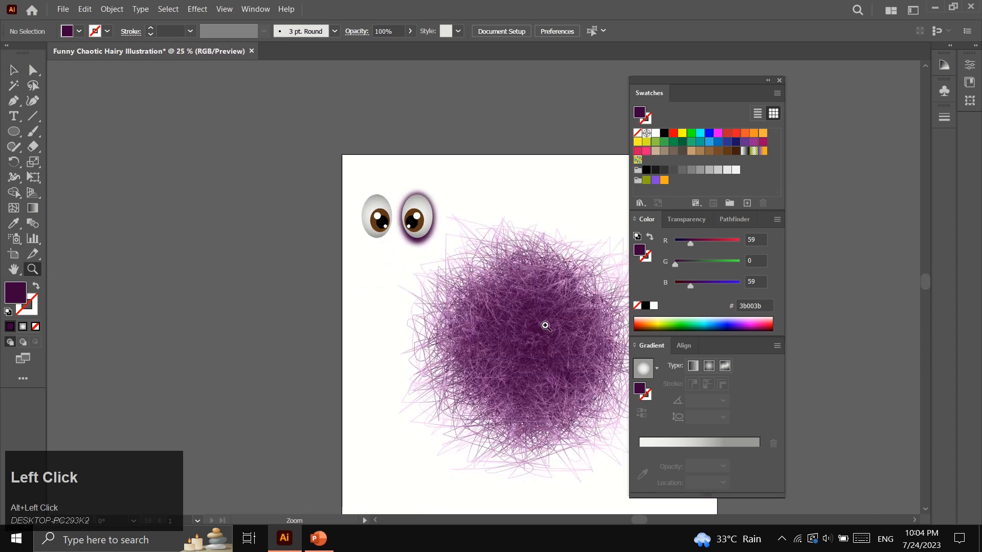
# Select both eyes and move them onto the centre of the fur ball
pyautogui.hscroll(4, 578, 320)
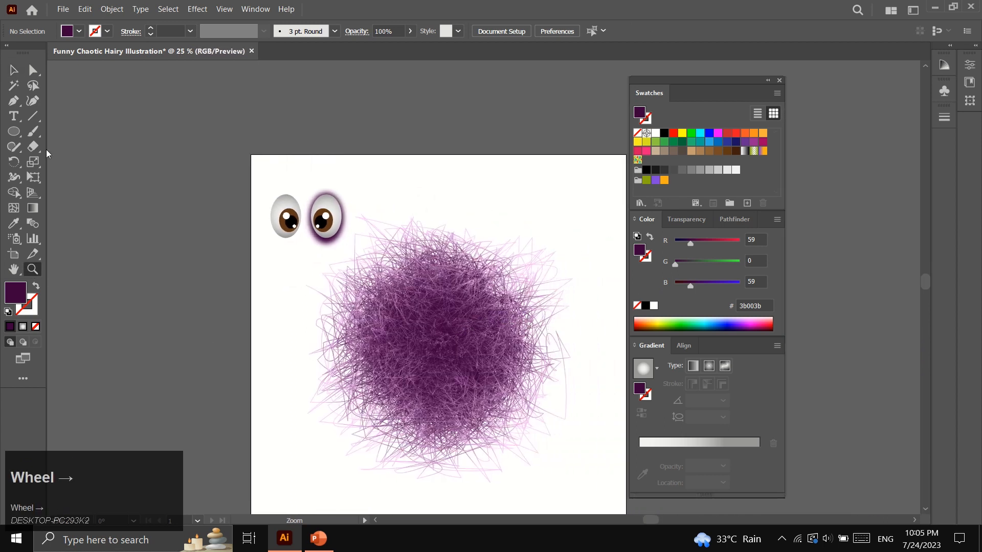
pyautogui.click(14, 70)
pyautogui.click(276, 225)
pyautogui.keyDown('shift'); pyautogui.click(325, 218); pyautogui.keyUp('shift')
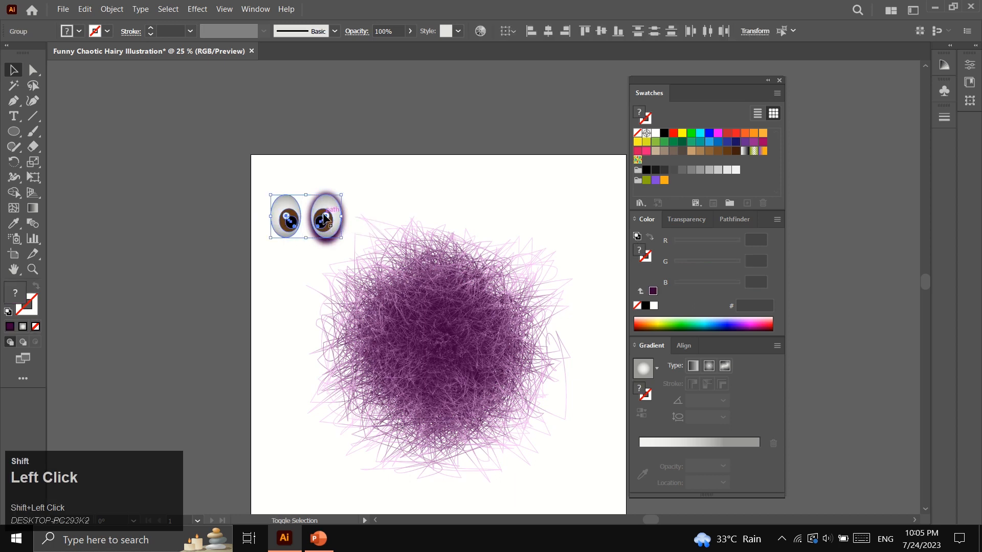
pyautogui.moveTo(325, 219); pyautogui.dragTo(452, 333)
pyautogui.click(277, 320)
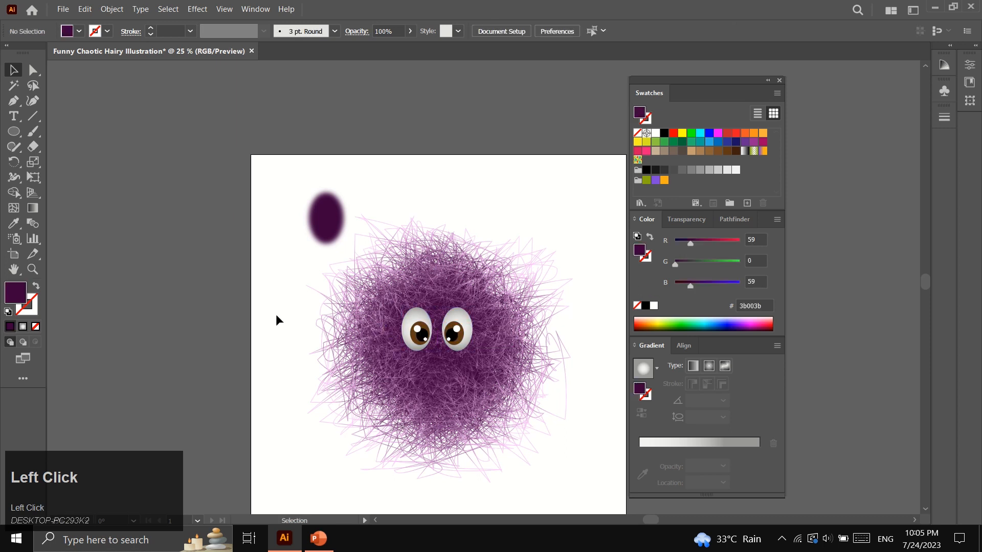
# Move the dark purple oval beside the fur ball and vertically centre the hairy ball blend
pyautogui.moveTo(322, 214); pyautogui.dragTo(277, 311)
pyautogui.click(408, 379)
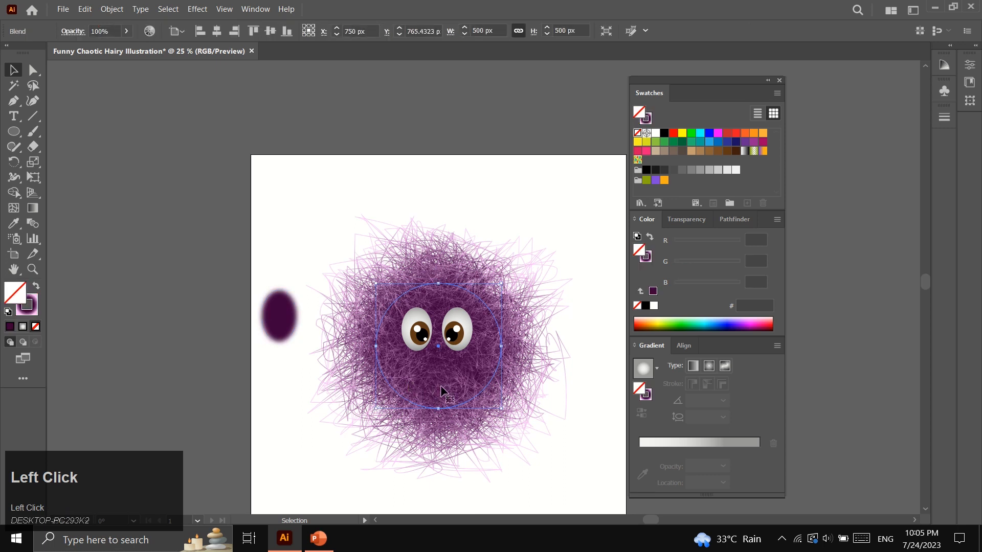
pyautogui.scroll(-1, 547, 337)
pyautogui.click(683, 345)
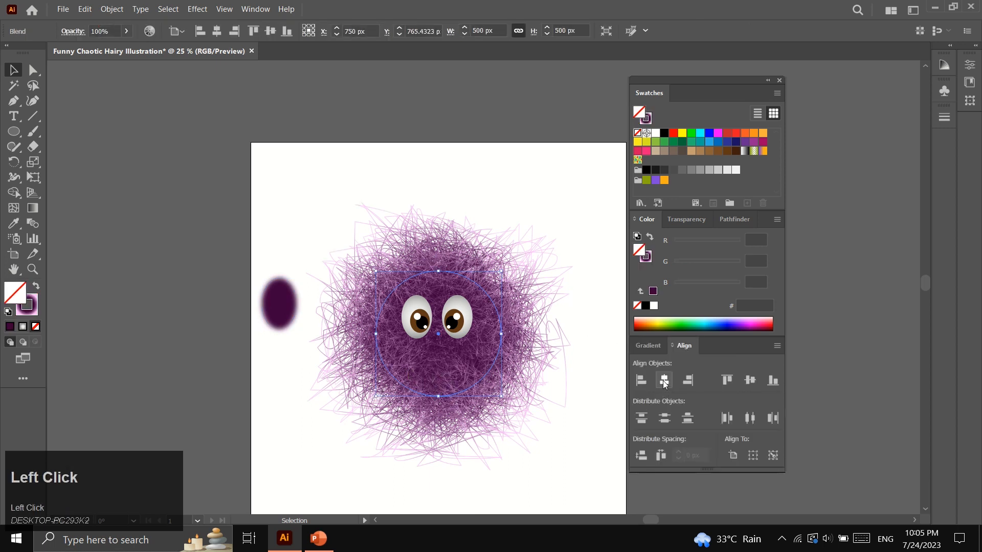
pyautogui.click(750, 384)
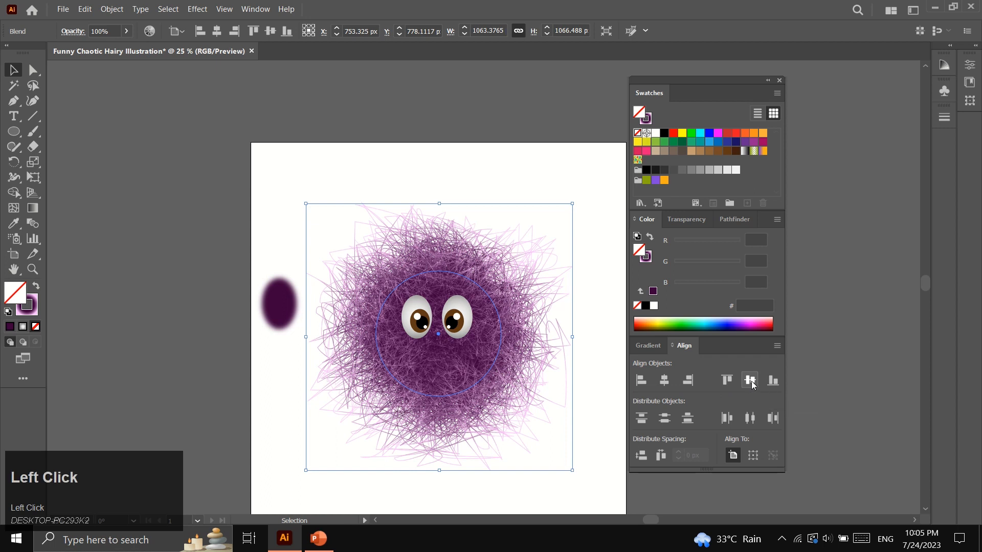
pyautogui.click(597, 313)
pyautogui.click(458, 322)
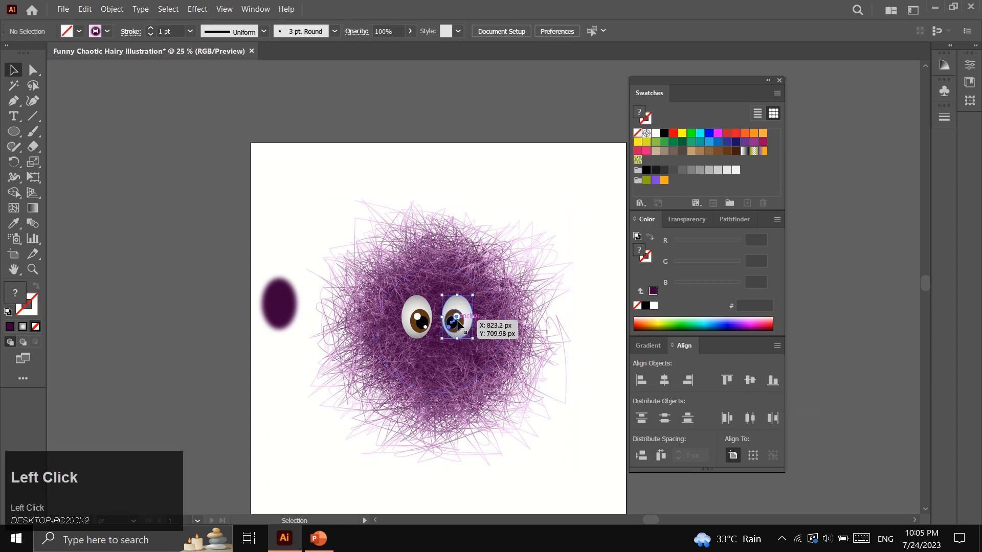
# Group the two eyes and zoom in on the face
pyautogui.keyDown('shift'); pyautogui.click(418, 324); pyautogui.keyUp('shift')
pyautogui.rightClick(419, 324)
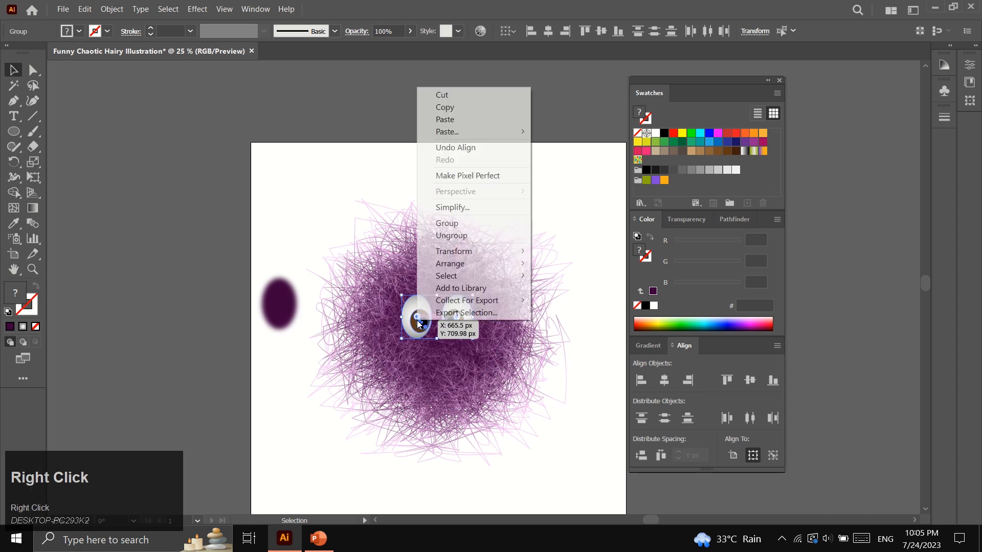
pyautogui.click(449, 223)
pyautogui.click(325, 226)
pyautogui.click(33, 269)
pyautogui.click(465, 324)
pyautogui.click(503, 243)
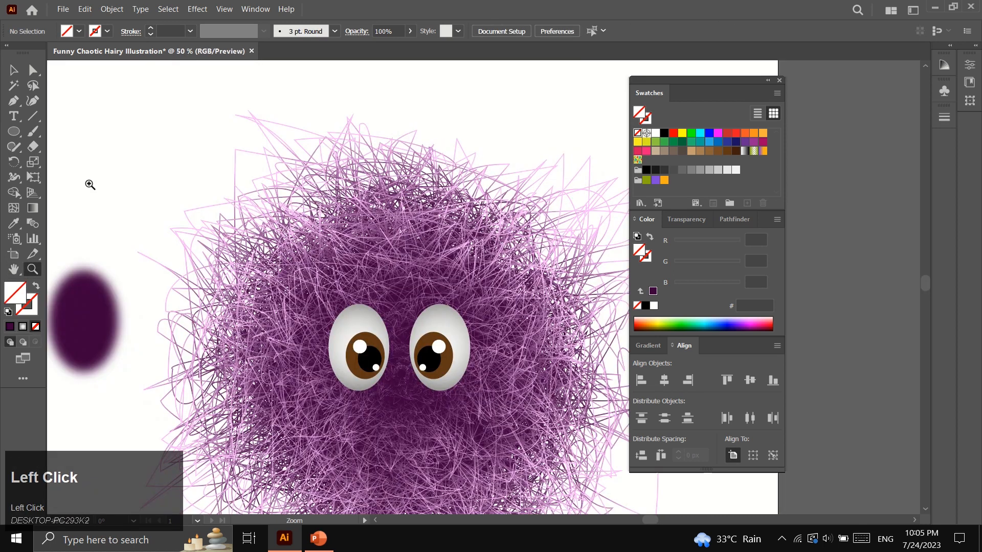
# Bring the dark oval onto the fur ball in front of the hair, keeping the eyes in front of it
pyautogui.click(14, 70)
pyautogui.moveTo(92, 322); pyautogui.dragTo(184, 330)
pyautogui.rightClick(147, 310)
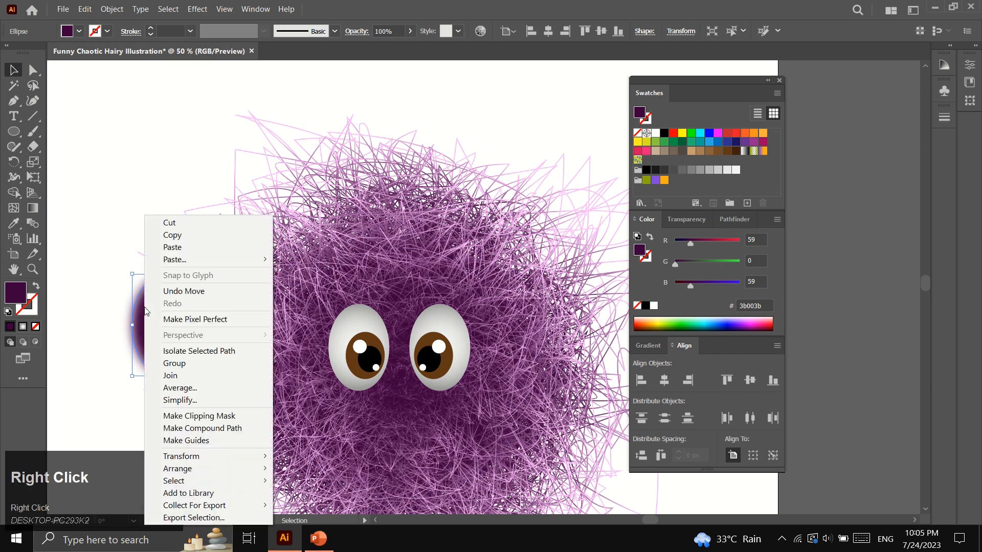
pyautogui.moveTo(267, 474)
pyautogui.click(313, 469)
pyautogui.moveTo(145, 333); pyautogui.dragTo(443, 347)
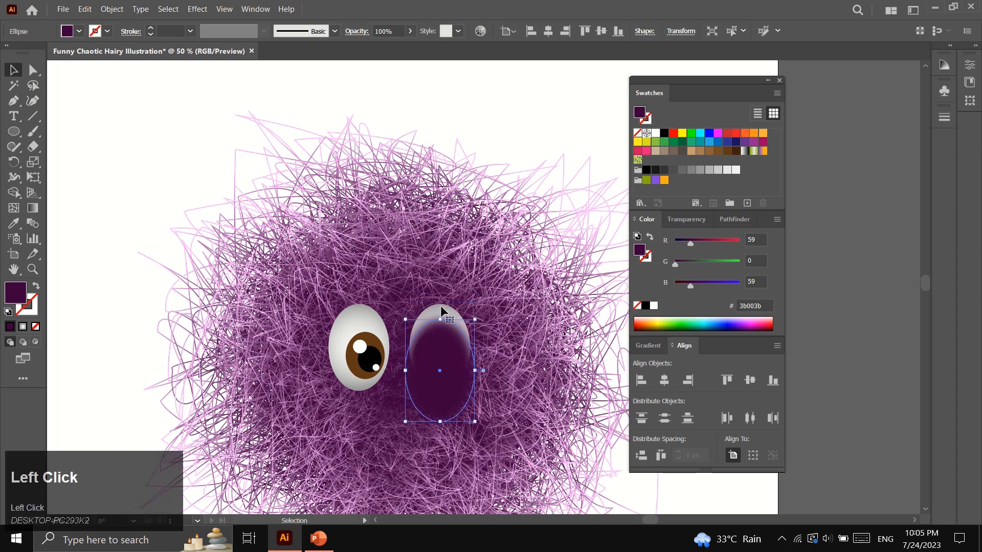
pyautogui.moveTo(439, 360); pyautogui.dragTo(419, 376)
pyautogui.click(453, 315)
pyautogui.rightClick(415, 320)
pyautogui.moveTo(521, 265)
pyautogui.click(582, 263)
# Place the dark oval behind the right eye and leave a copy behind the left eye
pyautogui.moveTo(431, 397); pyautogui.dragTo(350, 403)
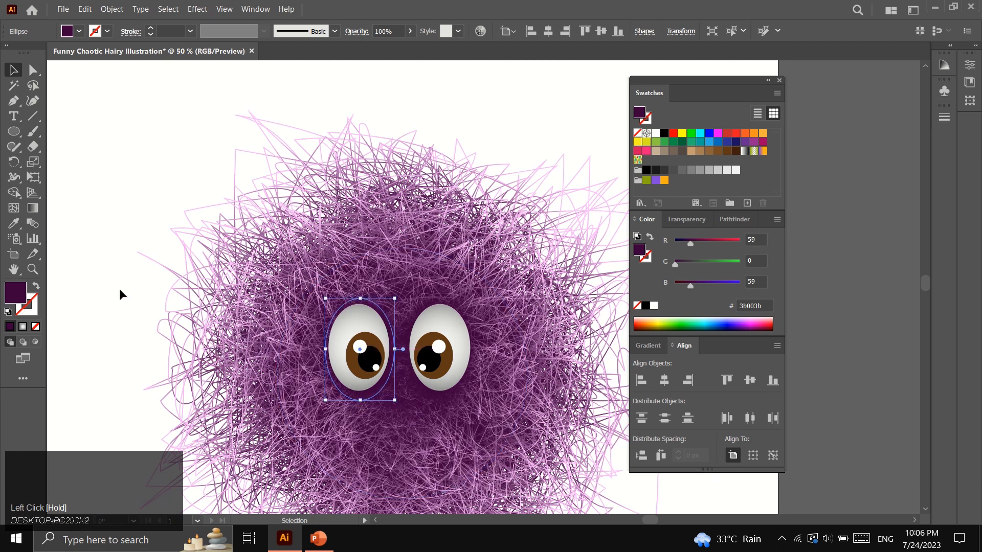
pyautogui.click(134, 330)
pyautogui.scroll(-2, 135, 331)
pyautogui.moveTo(357, 324); pyautogui.dragTo(358, 324)
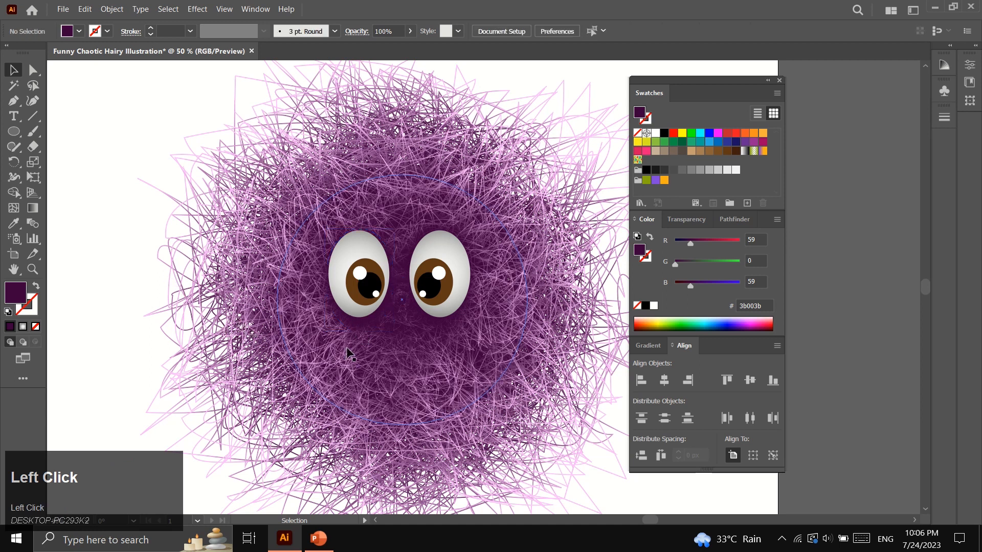
# Draw a dark purple (3b003b) nose oval below the eyes and move it up to overlap them
pyautogui.click(454, 323)
pyautogui.click(140, 312)
pyautogui.scroll(-1, 140, 313)
pyautogui.click(14, 131)
pyautogui.moveTo(379, 260); pyautogui.dragTo(470, 368)
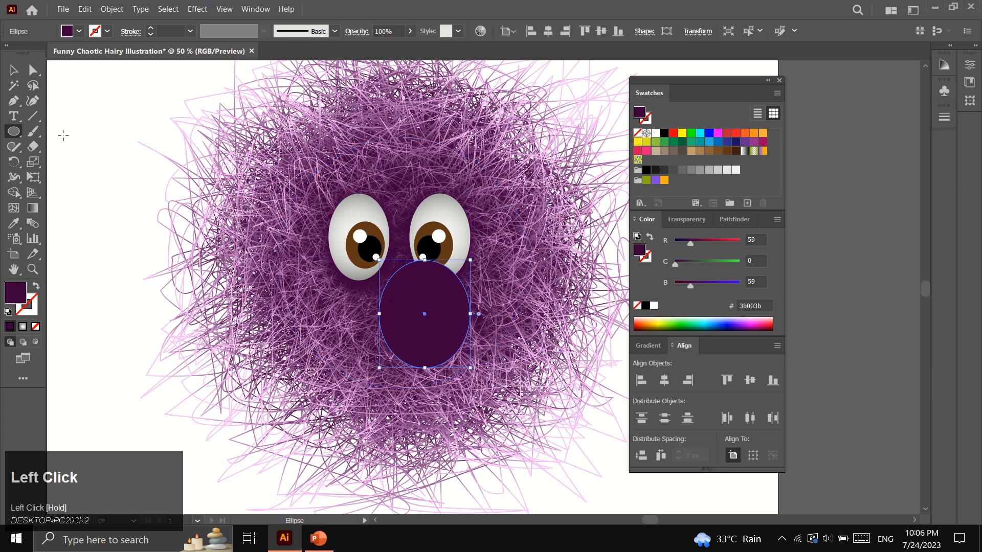
pyautogui.click(14, 70)
pyautogui.moveTo(426, 333); pyautogui.dragTo(407, 331)
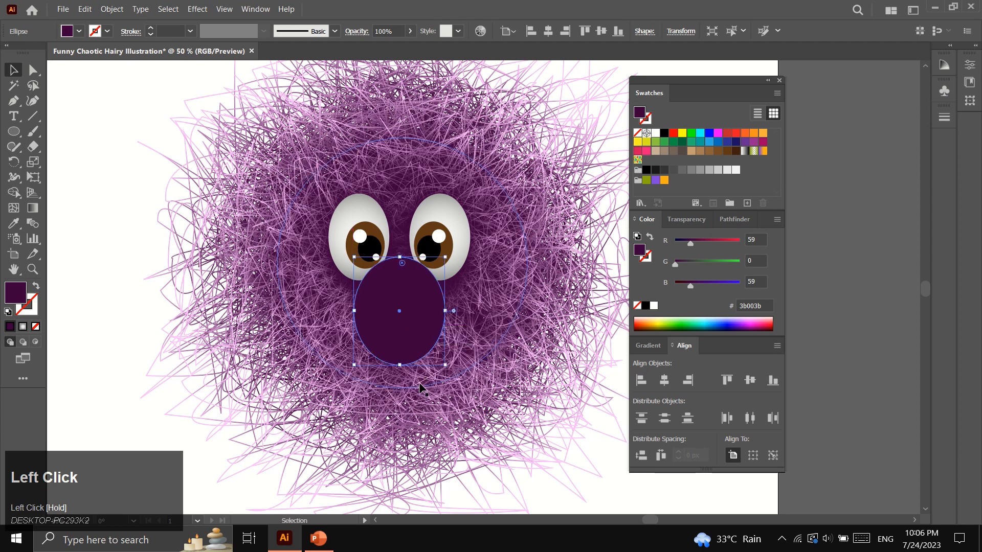
pyautogui.click(108, 304)
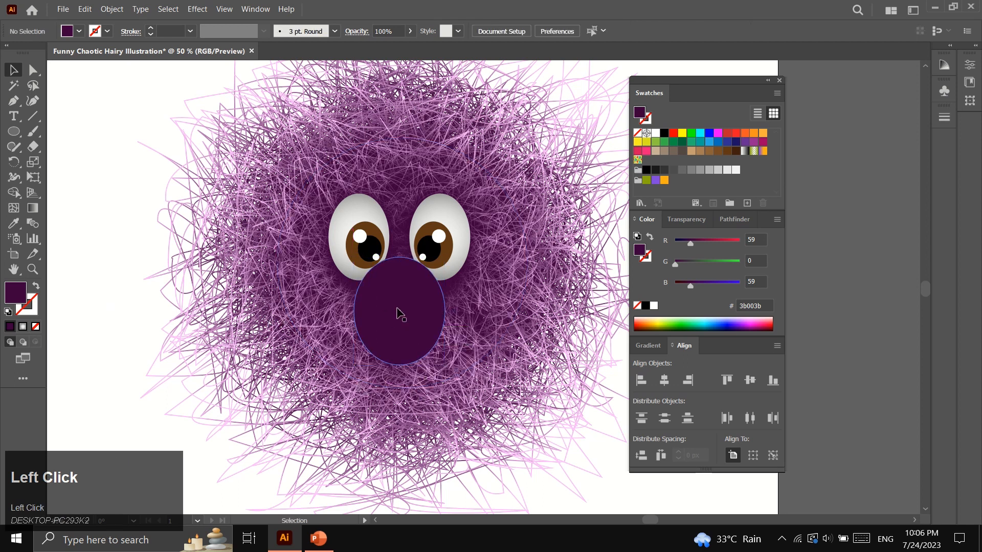
pyautogui.click(13, 210)
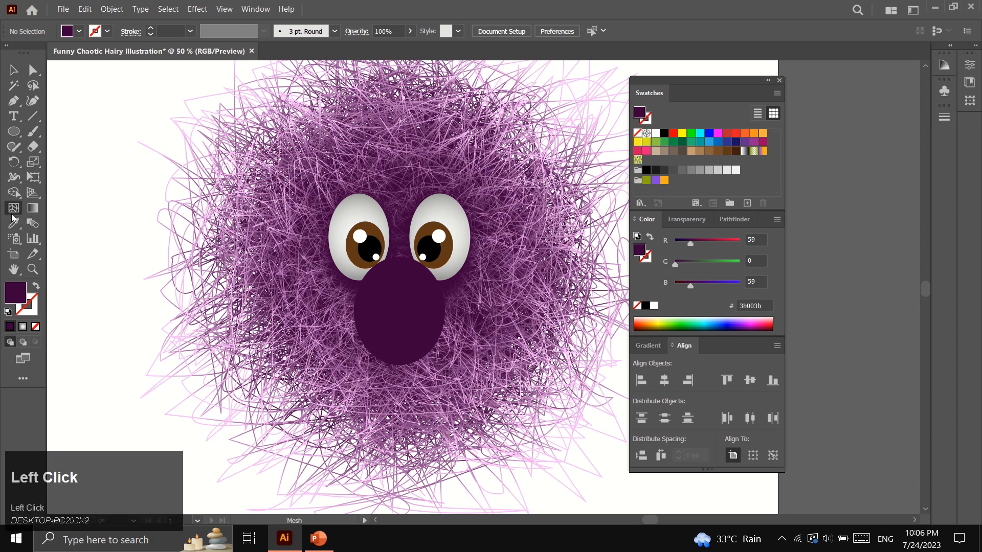
# Add gradient mesh lines to the nose and colour a mesh point pink #ffbdff
pyautogui.click(380, 313)
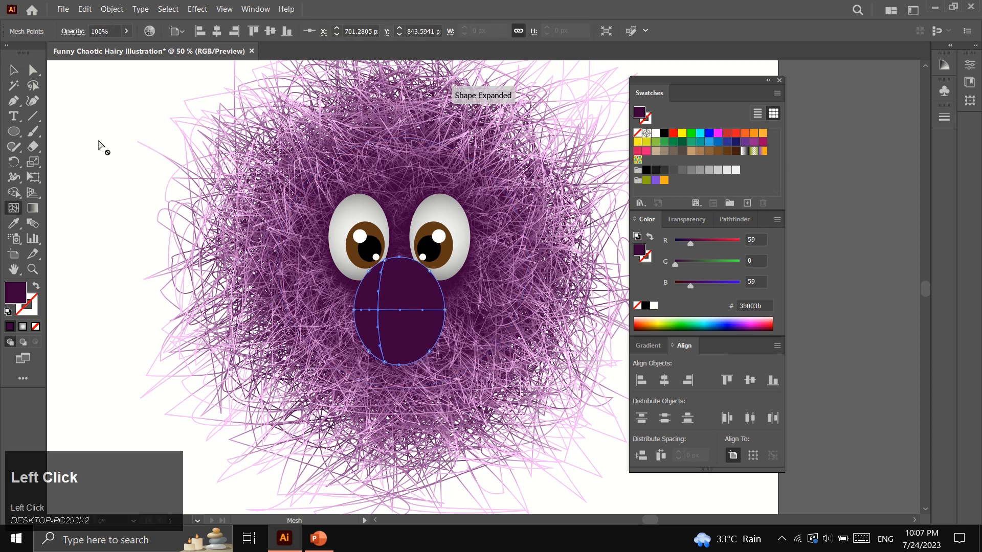
pyautogui.click(34, 70)
pyautogui.click(378, 311)
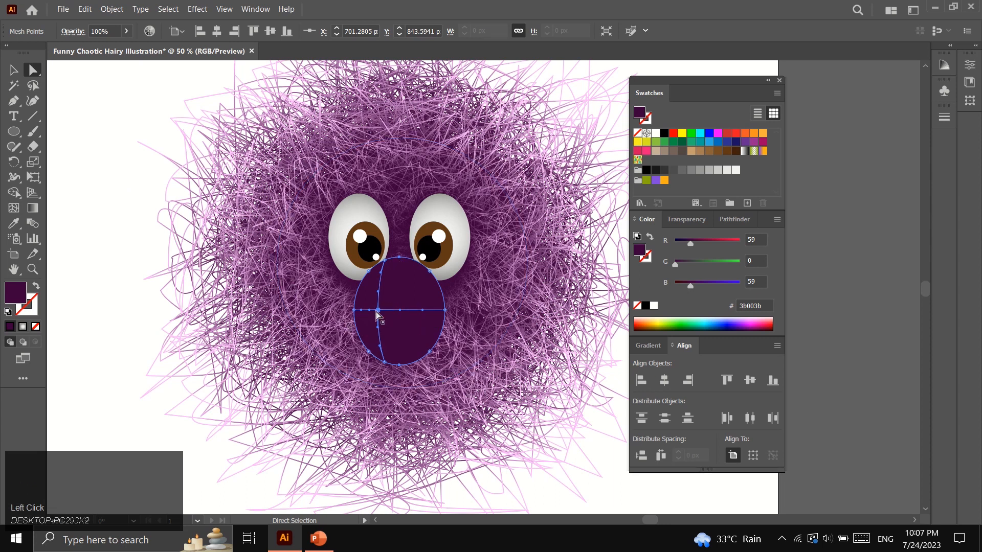
pyautogui.click(378, 311)
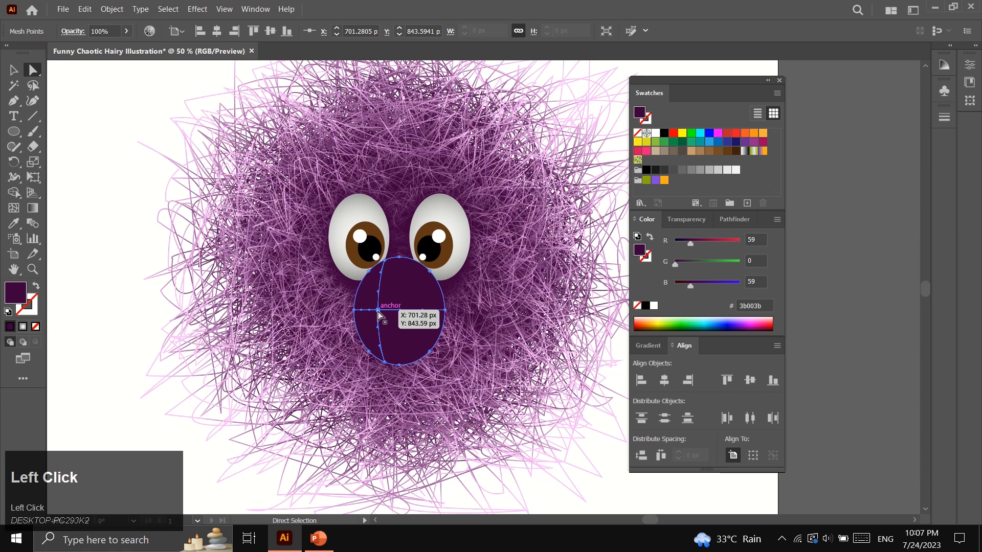
pyautogui.doubleClick(21, 298)
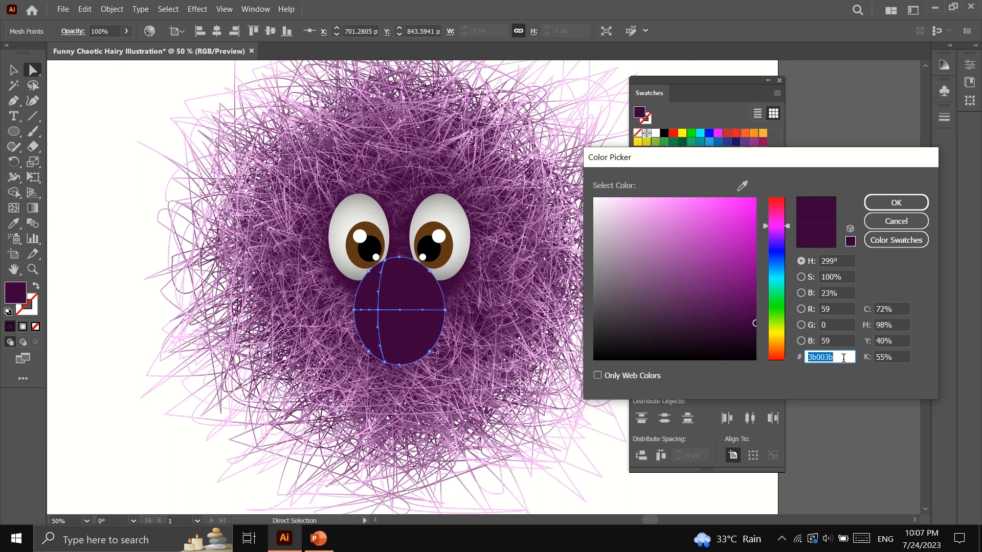
pyautogui.write('ffbdff')
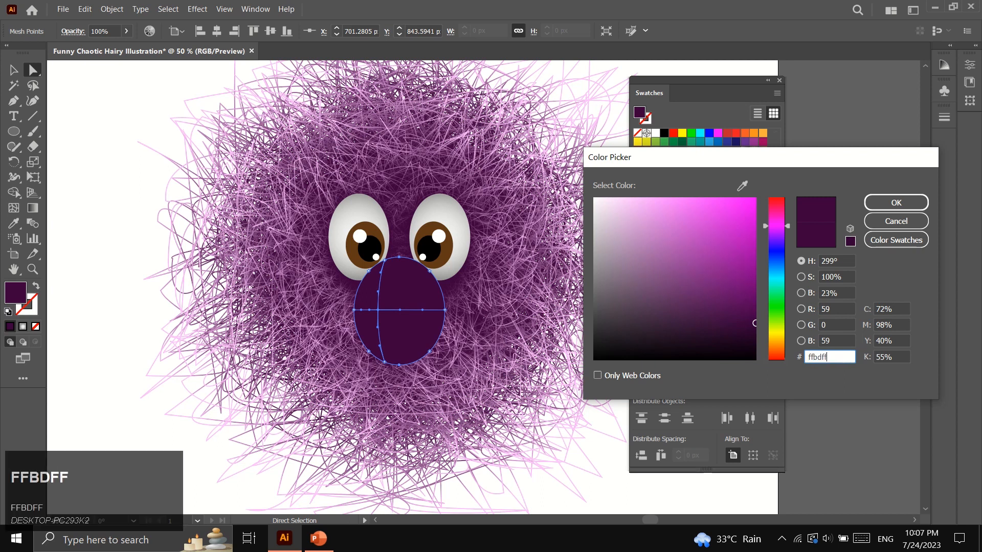
pyautogui.click(895, 202)
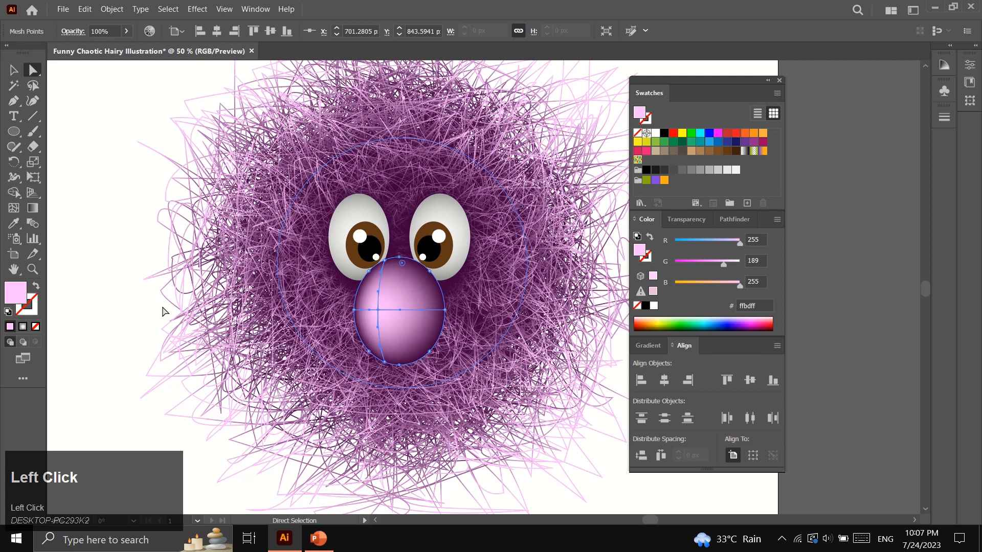
pyautogui.click(14, 208)
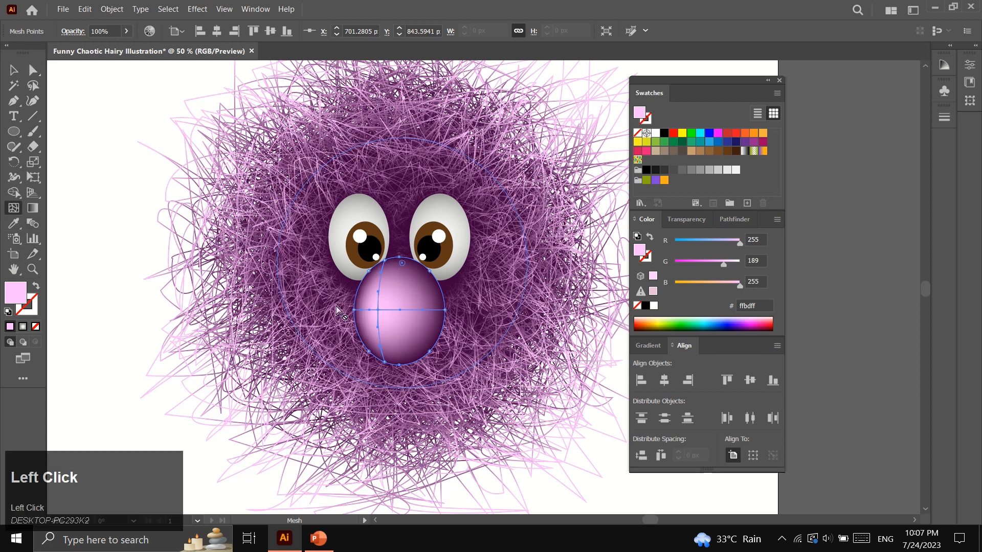
pyautogui.click(418, 310)
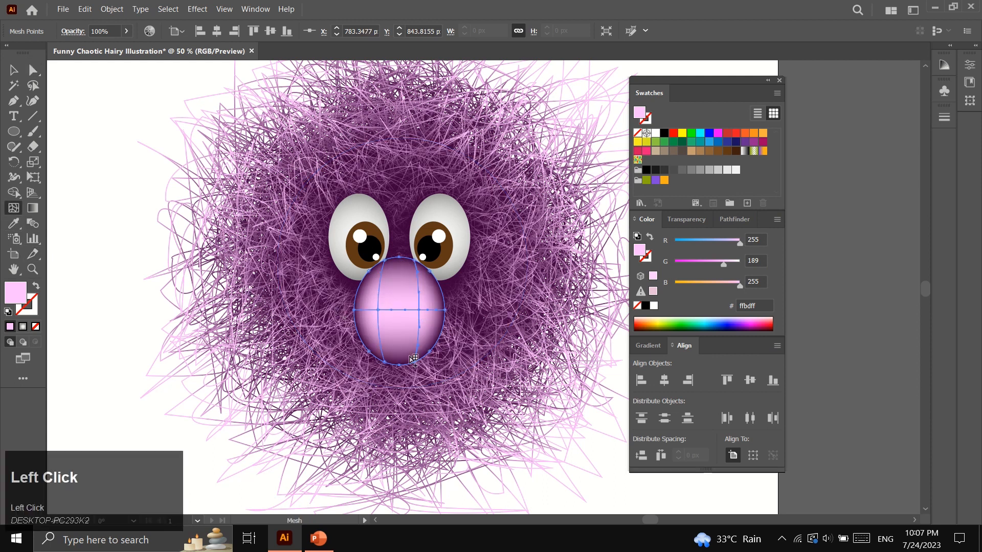
pyautogui.click(13, 71)
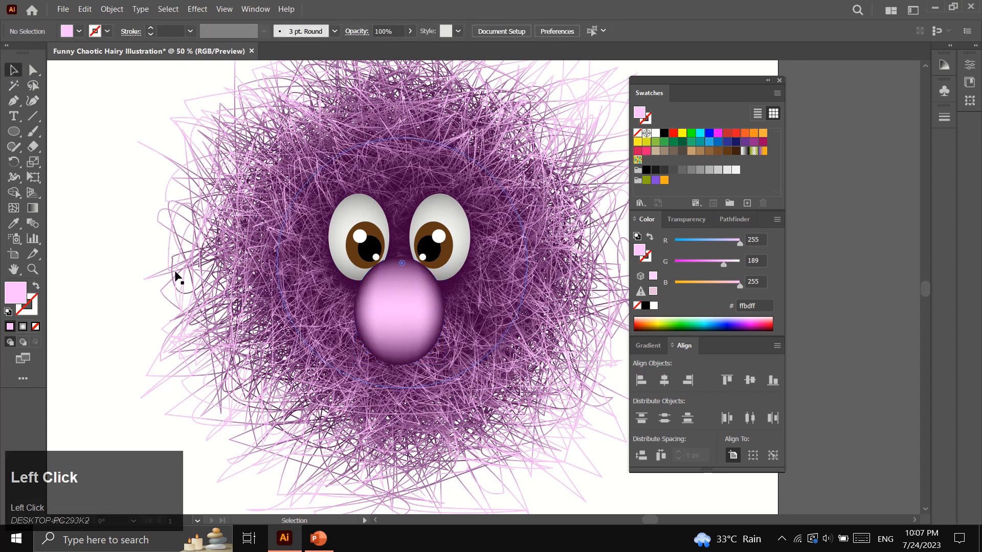
# Zoom in to inspect the nose, then zoom out to show the whole artboard
pyautogui.scroll(-1, 172, 347)
pyautogui.click(32, 269)
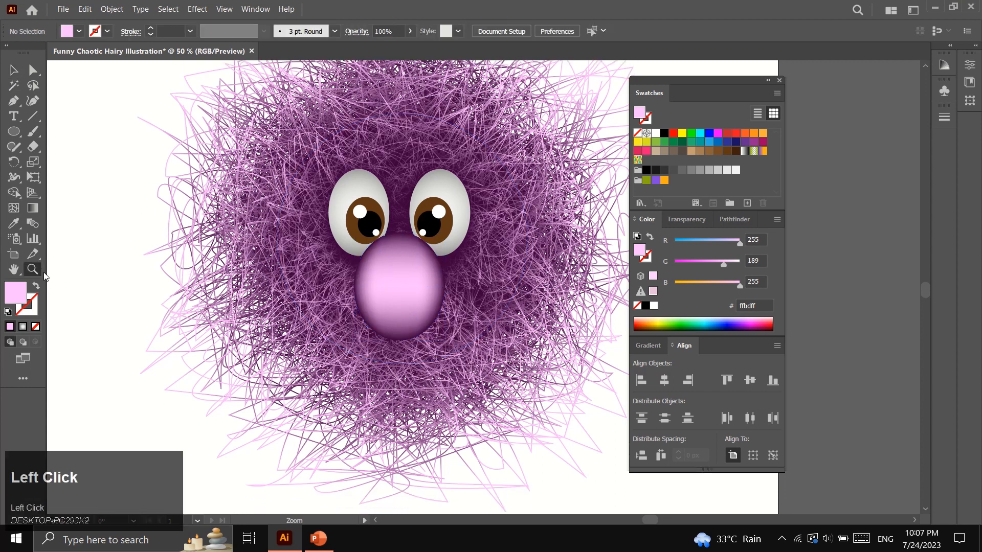
pyautogui.keyDown('alt'); pyautogui.click(311, 320); pyautogui.keyUp('alt')
pyautogui.scroll(3, 473, 362)
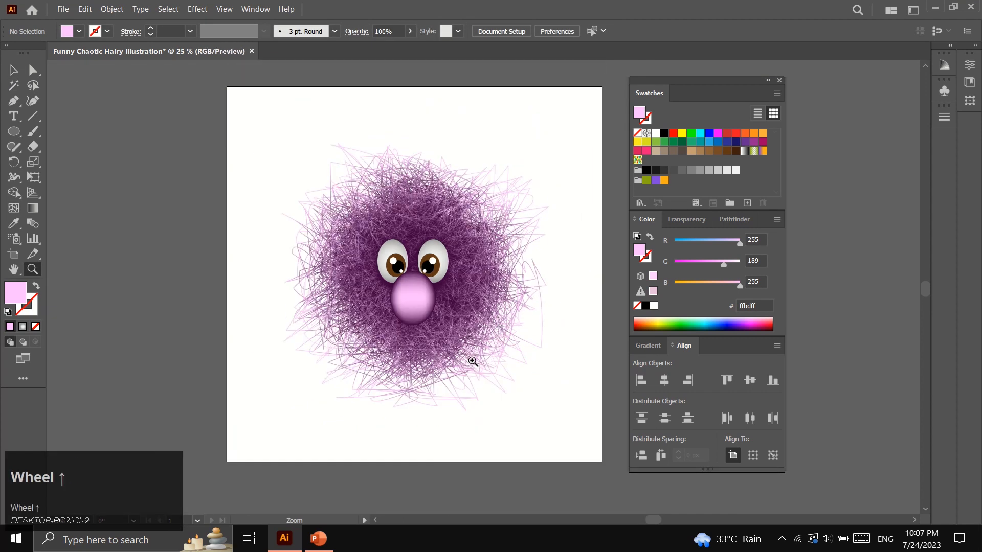
pyautogui.click(465, 304)
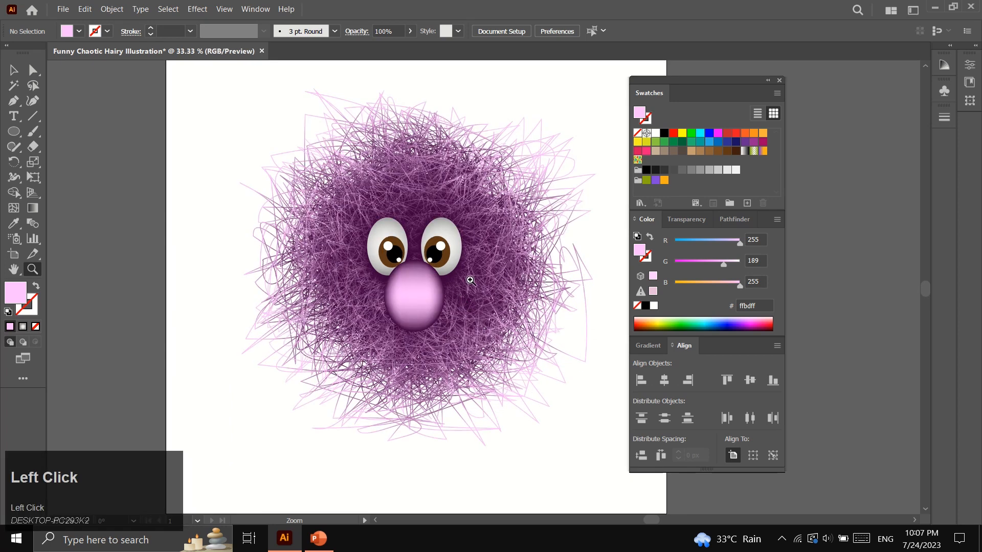
pyautogui.click(469, 281)
pyautogui.click(441, 285)
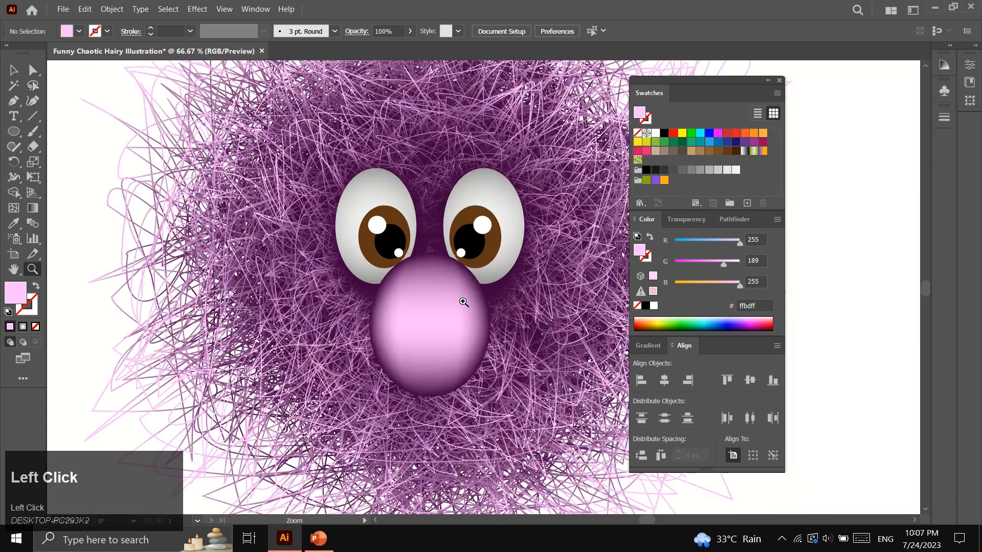
pyautogui.keyDown('alt'); pyautogui.click(498, 322); pyautogui.keyUp('alt')
pyautogui.keyDown('alt'); pyautogui.click(507, 315); pyautogui.keyUp('alt')
pyautogui.keyDown('alt'); pyautogui.click(506, 314); pyautogui.keyUp('alt')
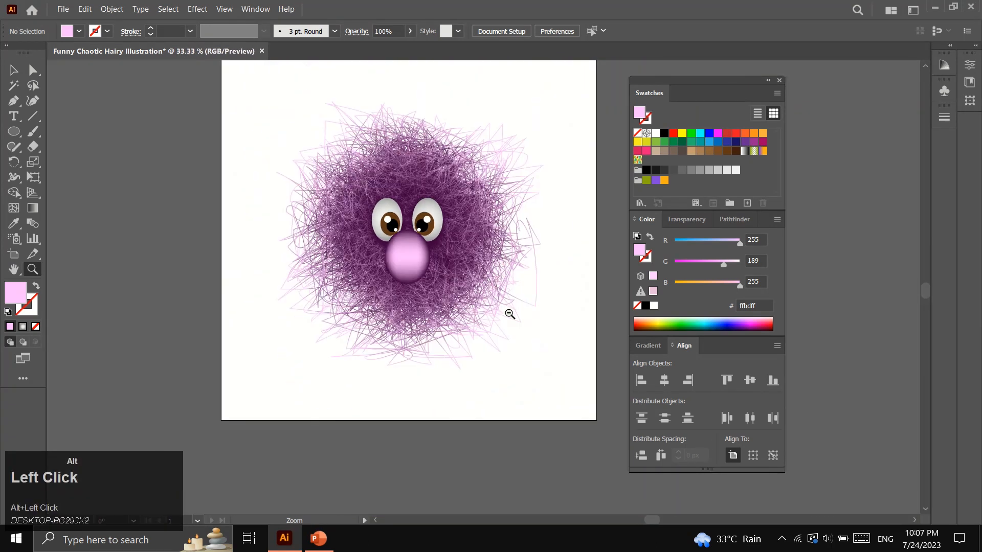
pyautogui.keyDown('alt'); pyautogui.click(478, 295); pyautogui.keyUp('alt')
pyautogui.scroll(2, 499, 329)
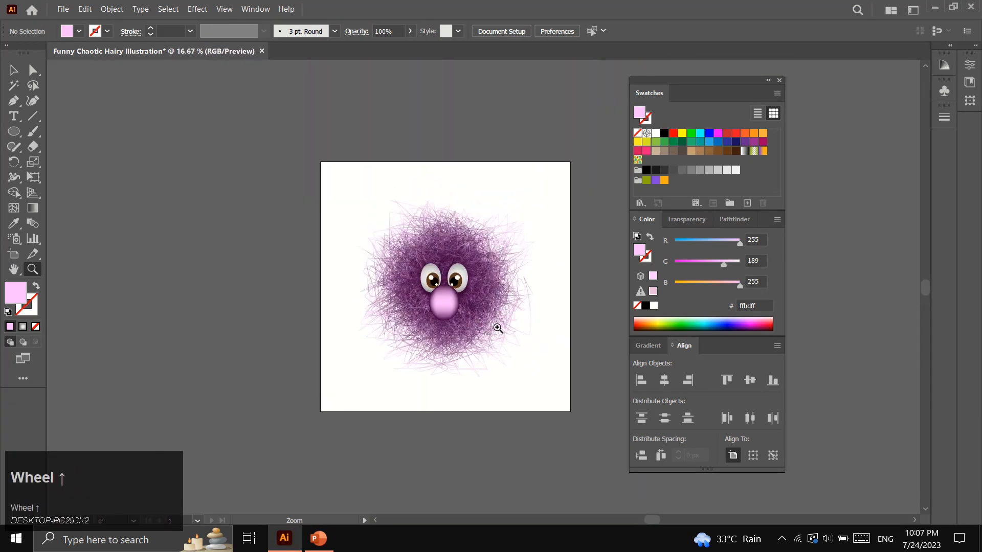
# Marquee-select every part of the hairy character and group them into one object
pyautogui.click(8, 71)
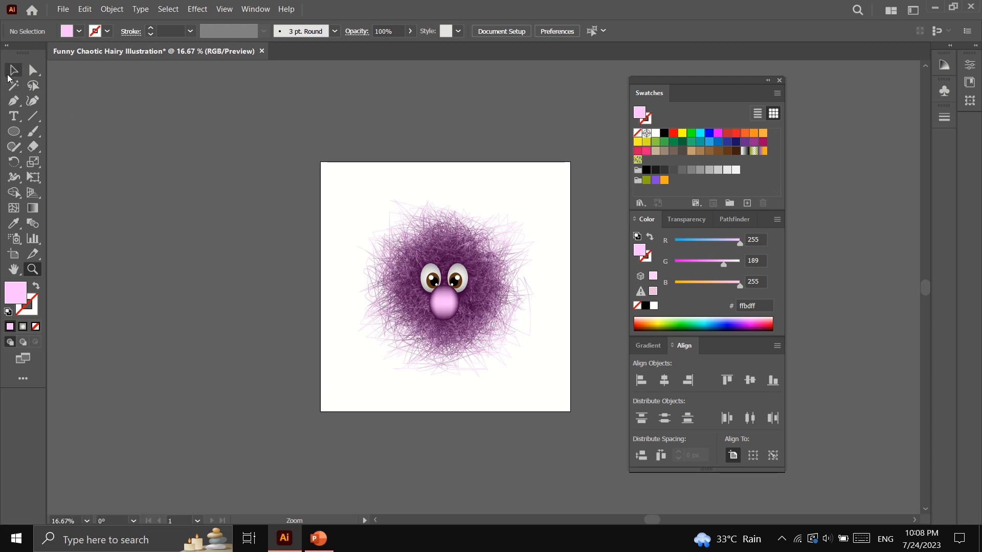
pyautogui.moveTo(339, 192); pyautogui.dragTo(572, 404)
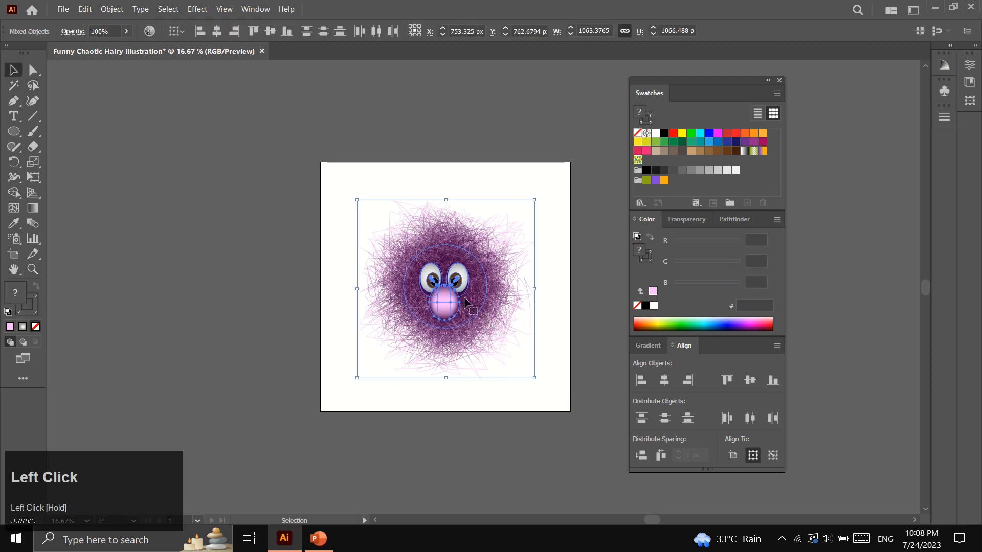
pyautogui.rightClick(444, 278)
pyautogui.click(488, 413)
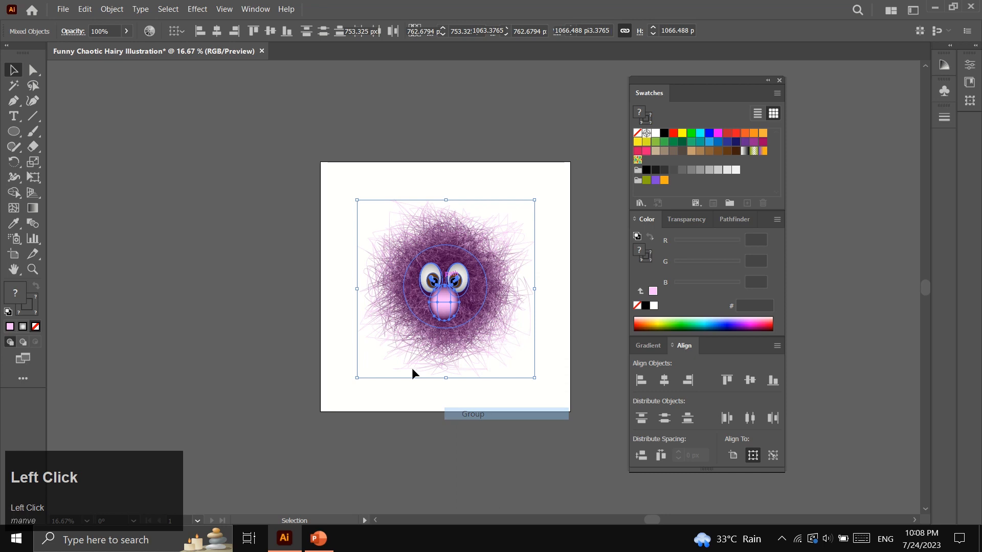
pyautogui.click(319, 296)
pyautogui.moveTo(14, 132); pyautogui.dragTo(58, 139)
# Create a 1500 x 1500 px square with the Rectangle tool
pyautogui.click(340, 196)
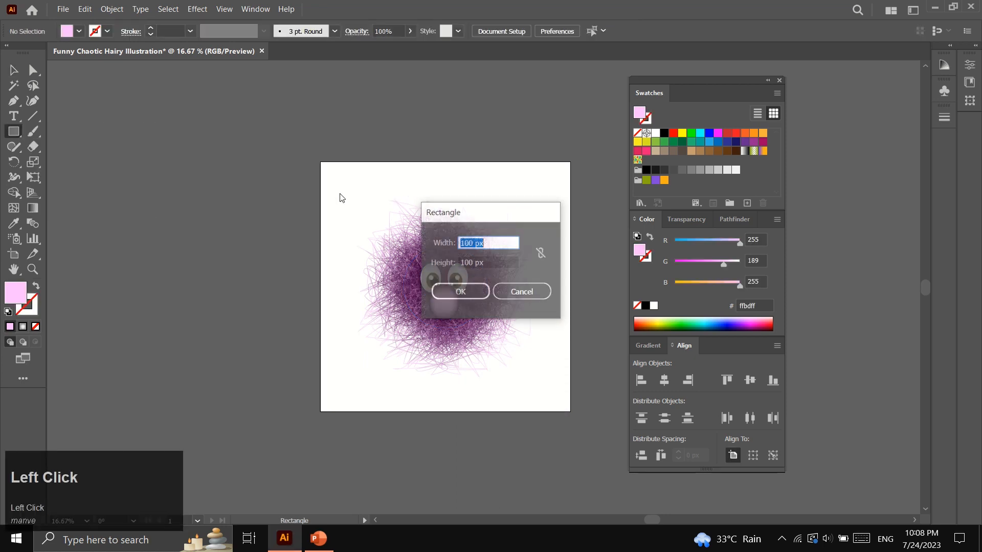
pyautogui.write('1500')
pyautogui.click(502, 263)
pyautogui.write('1500')
pyautogui.click(462, 292)
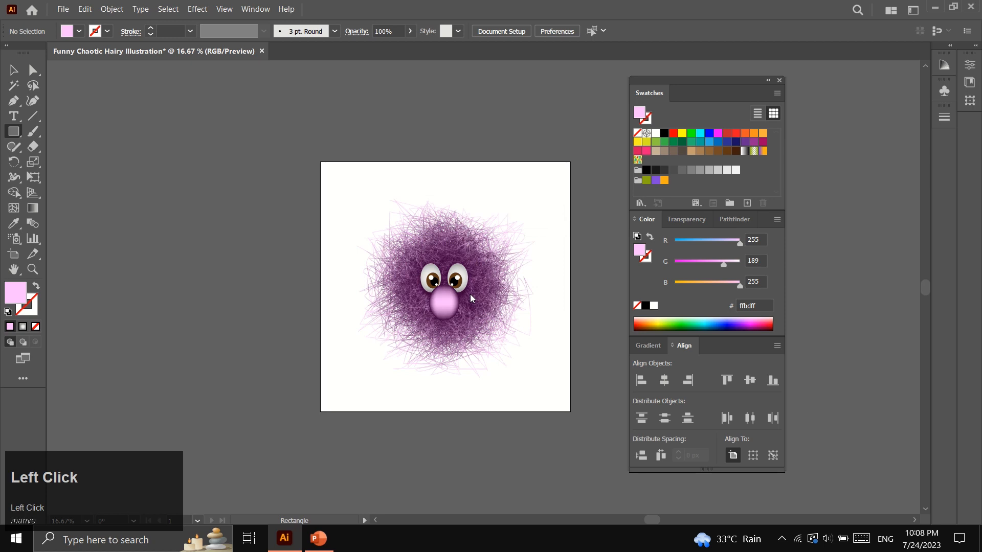
# Centre the square horizontally and vertically on the artboard, then send it behind the character
pyautogui.click(13, 70)
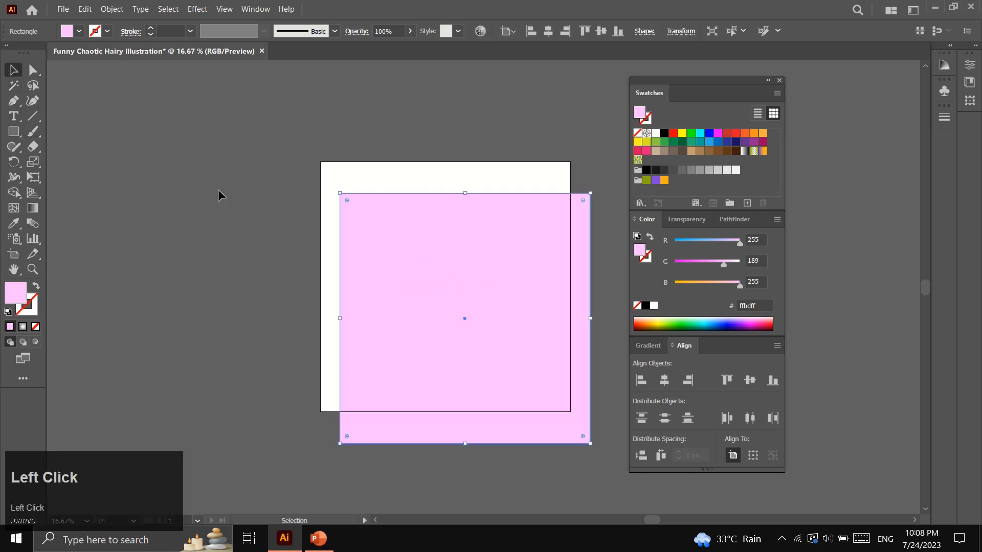
pyautogui.click(659, 381)
pyautogui.click(750, 380)
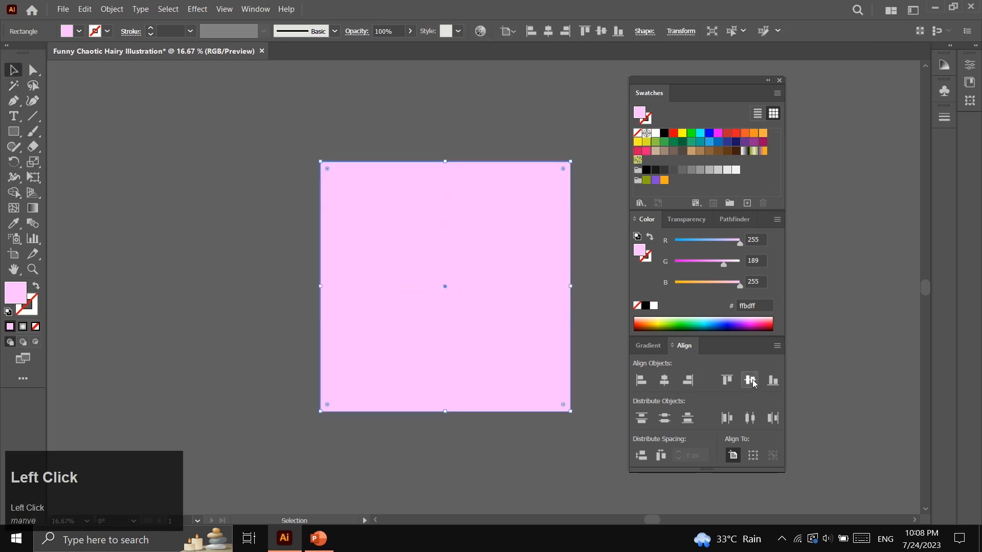
pyautogui.rightClick(526, 193)
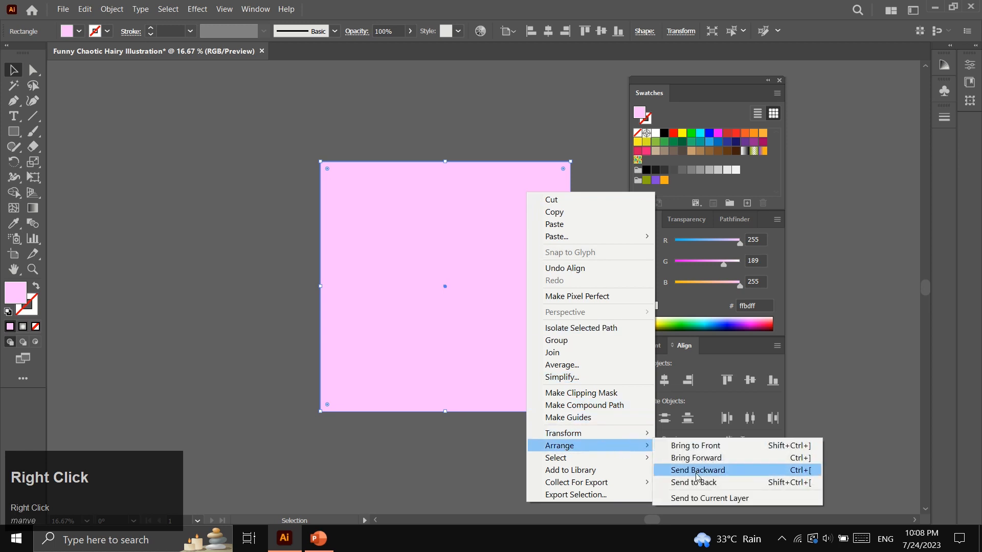
pyautogui.click(680, 480)
pyautogui.click(650, 347)
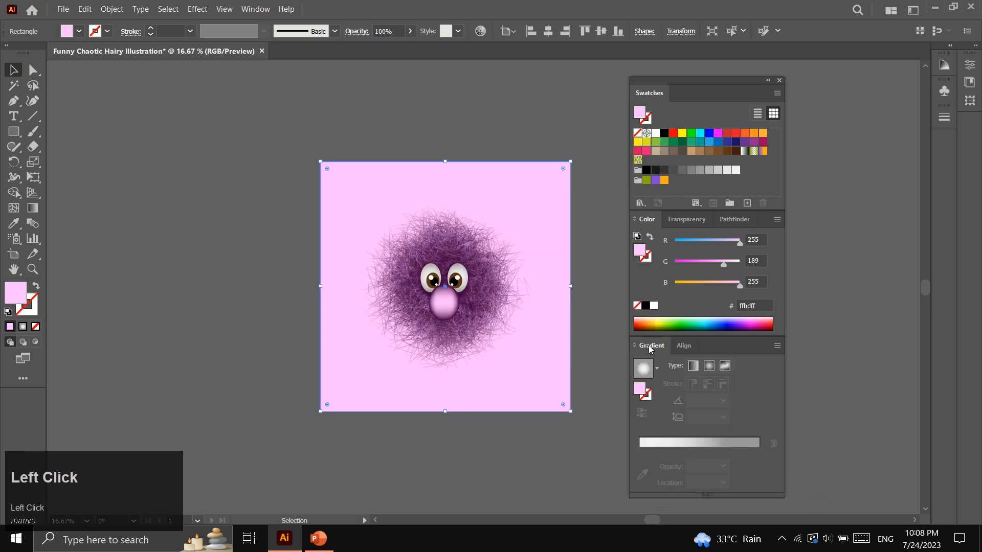
# Give the square a linear gradient fill and push the right colour stop to the far end
pyautogui.click(645, 368)
pyautogui.click(696, 366)
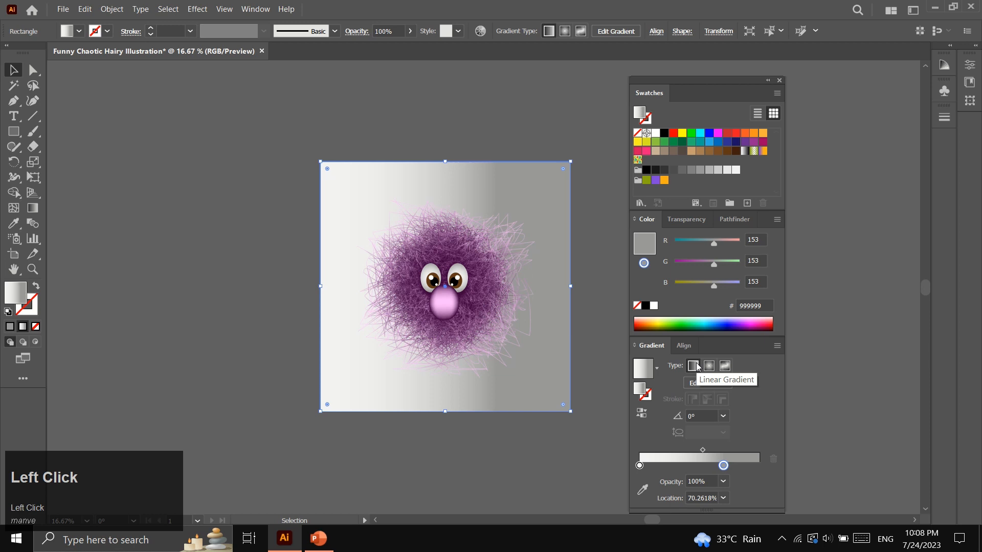
pyautogui.scroll(-4, 520, 354)
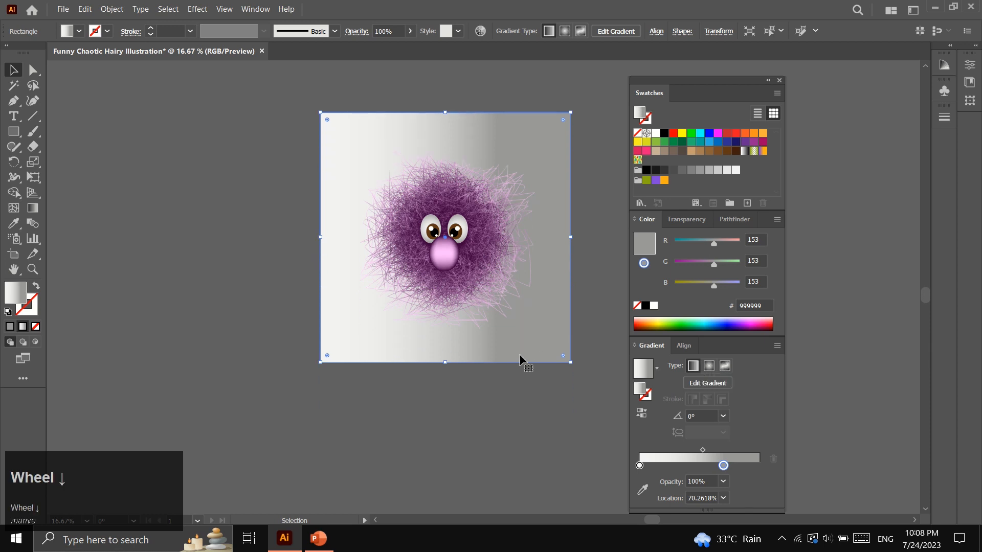
pyautogui.moveTo(723, 465); pyautogui.dragTo(759, 466)
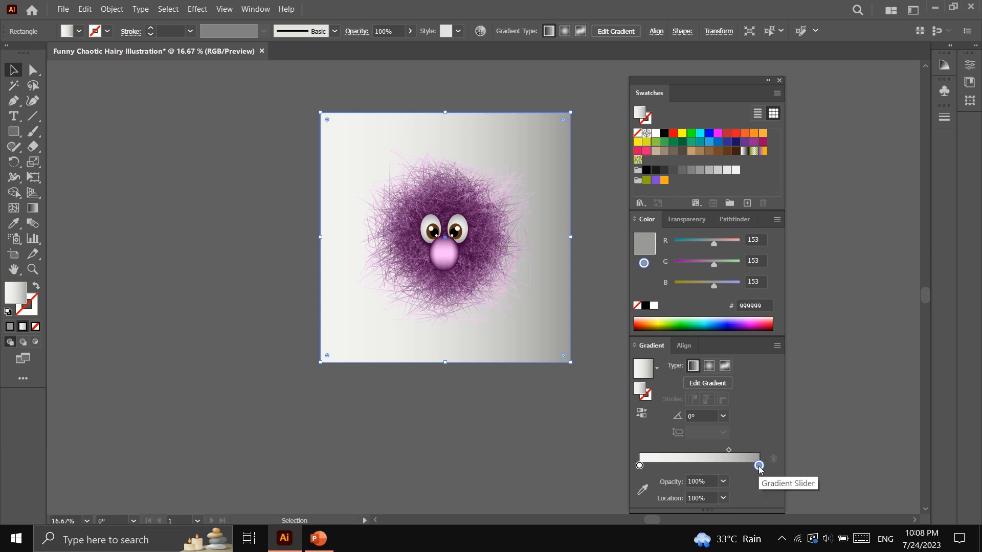
# Set the right gradient stop to ffbdff pink and the left stop to pure white
pyautogui.click(763, 305)
pyautogui.moveTo(763, 305); pyautogui.dragTo(735, 313)
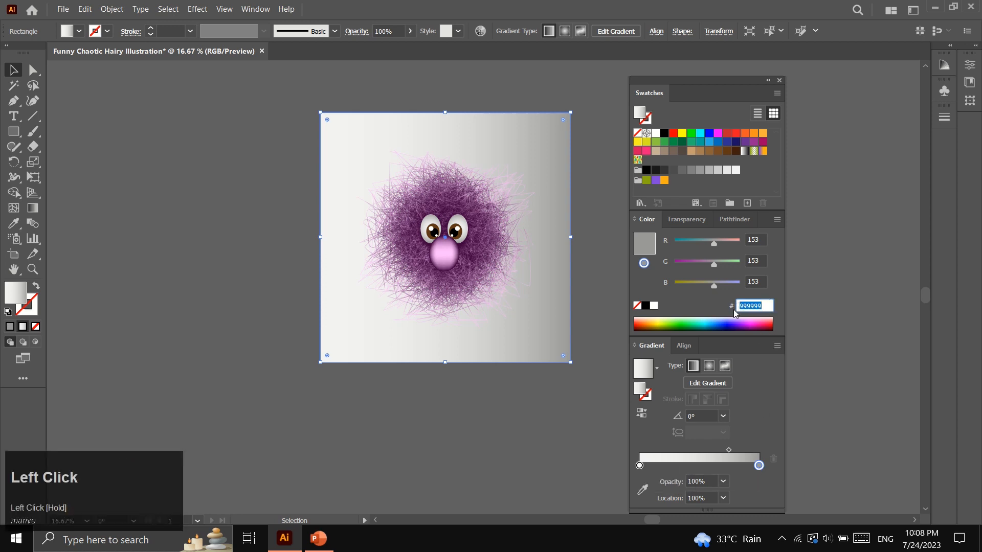
pyautogui.write('ff')
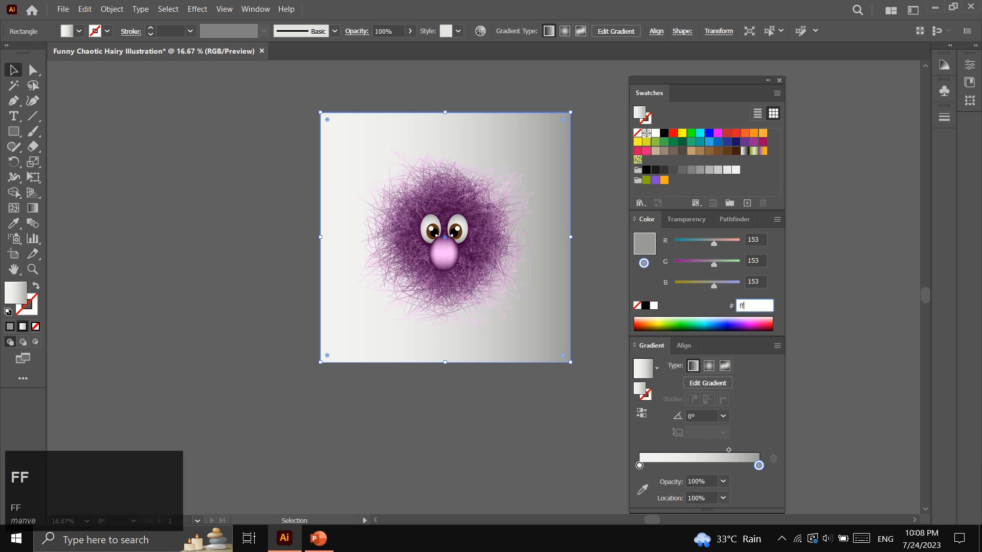
pyautogui.write('bdff')
pyautogui.click(694, 295)
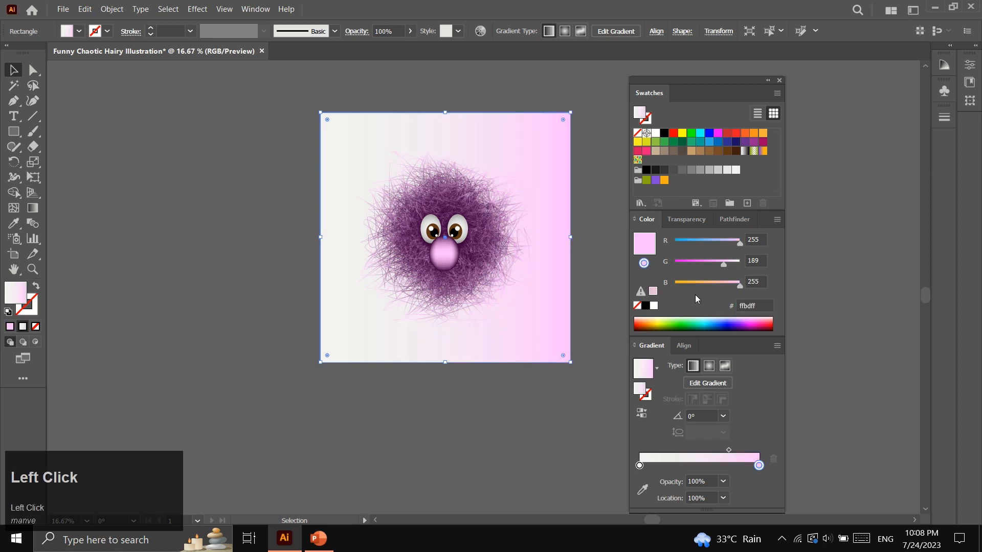
pyautogui.click(640, 466)
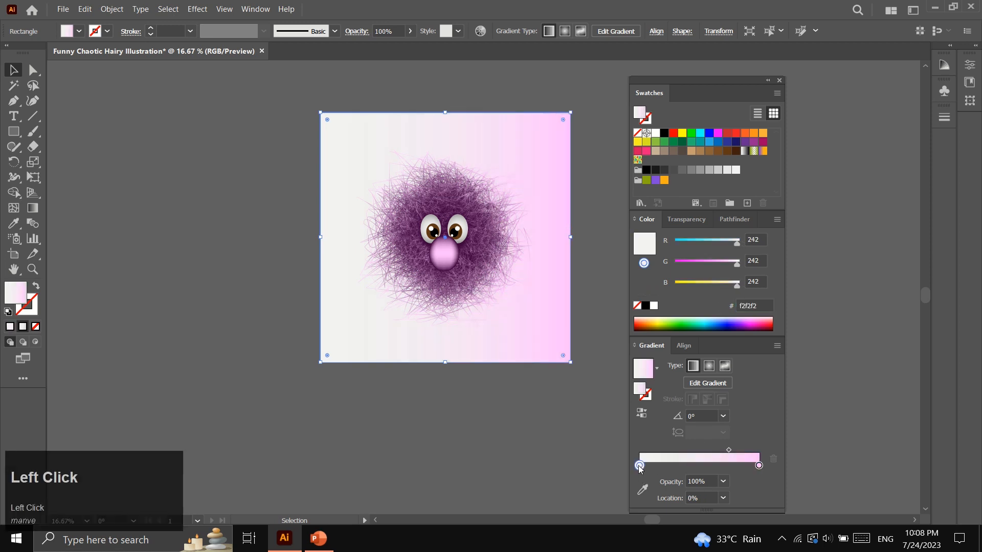
pyautogui.moveTo(656, 133); pyautogui.dragTo(640, 467)
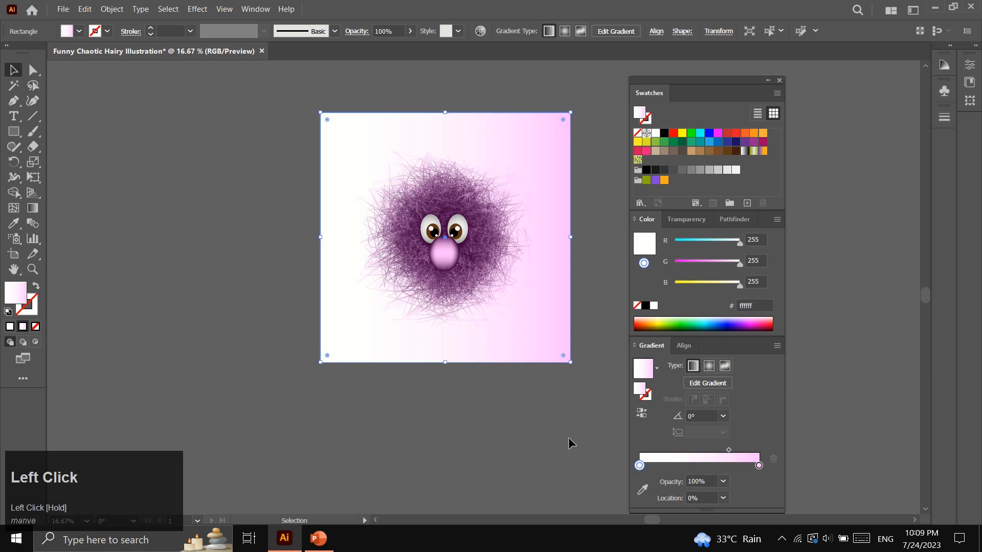
pyautogui.click(32, 208)
# Redirect the gradient to run vertically from the top to the bottom of the square, shifted slightly lower
pyautogui.moveTo(437, 103); pyautogui.dragTo(441, 468)
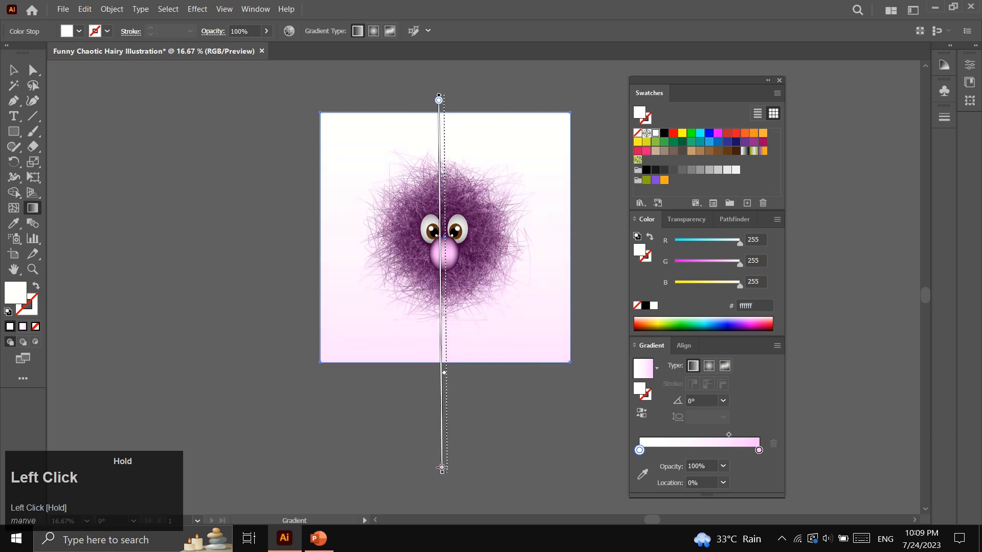
pyautogui.moveTo(442, 469); pyautogui.dragTo(446, 467)
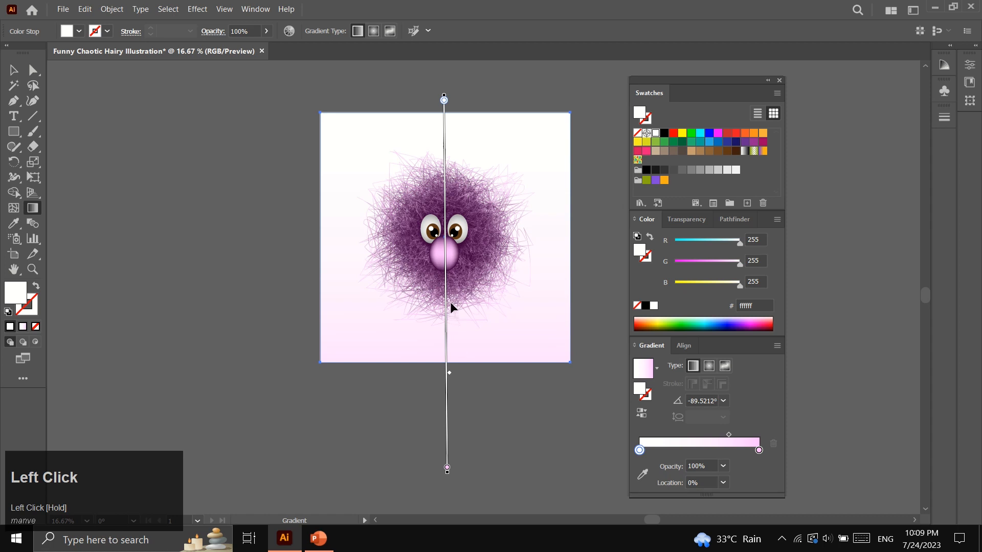
pyautogui.moveTo(445, 286); pyautogui.dragTo(446, 307)
# Deselect the background square and zoom in on the finished character
pyautogui.click(13, 70)
pyautogui.click(222, 280)
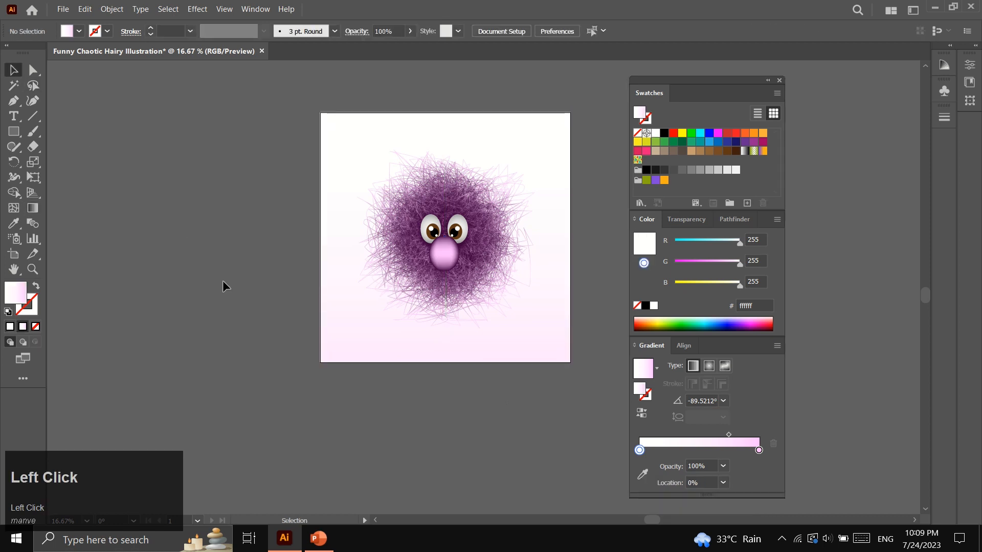
pyautogui.scroll(2, 253, 350)
pyautogui.scroll(1, 561, 429)
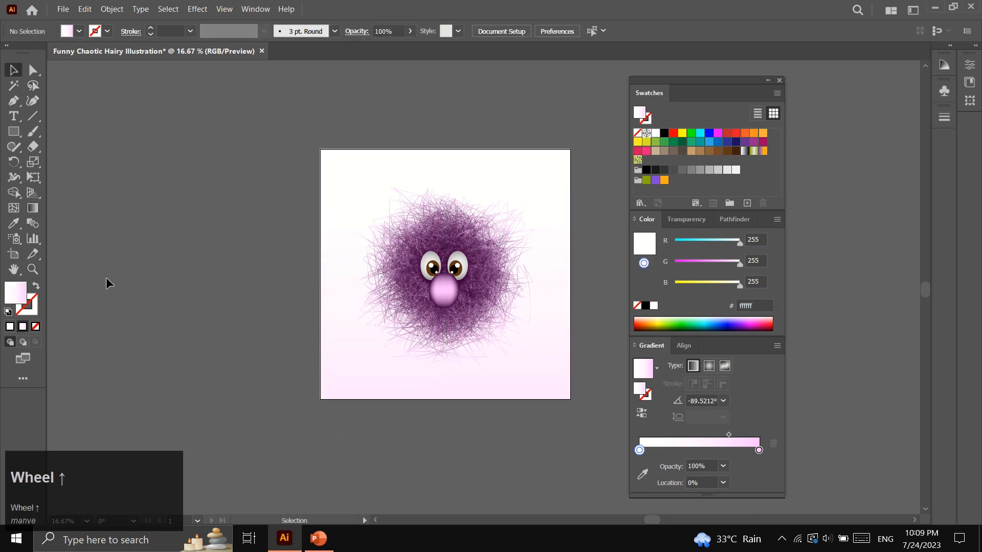
pyautogui.click(32, 268)
pyautogui.click(490, 304)
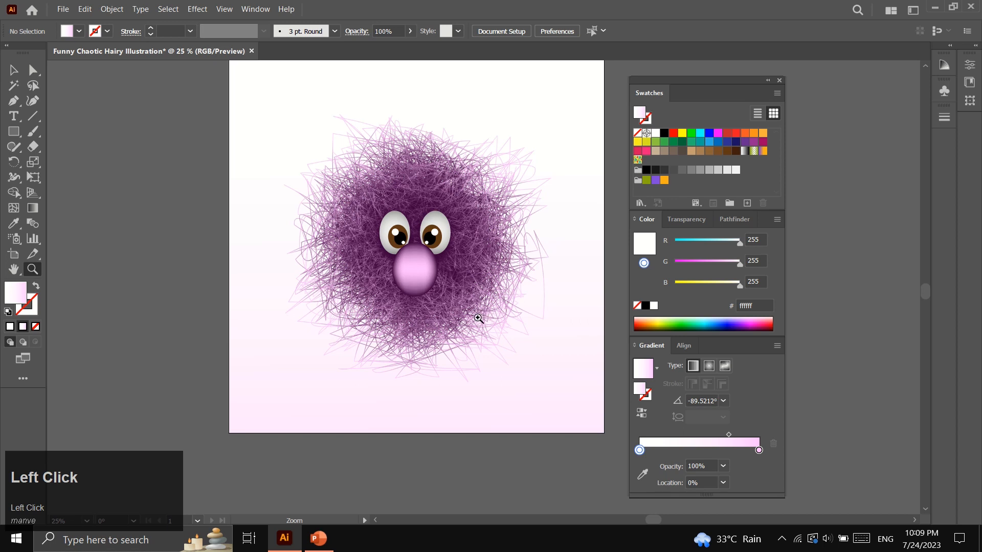
pyautogui.scroll(2, 462, 333)
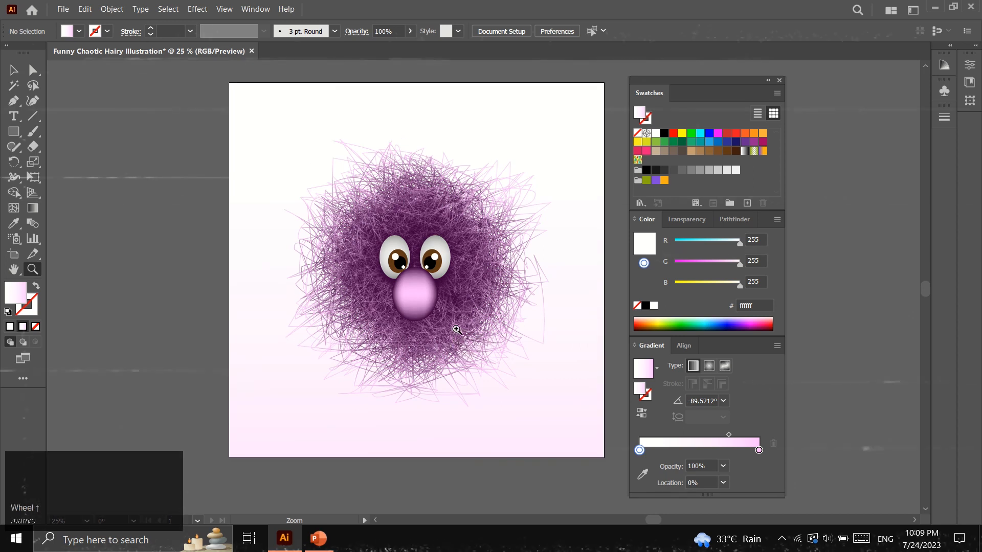